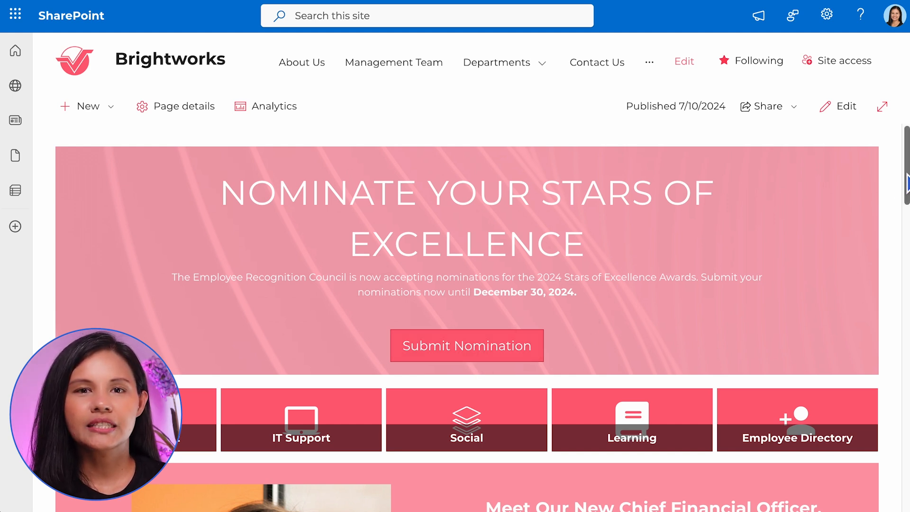
# Browse through the headlines in the Industry News ticker on the Brightworks home page.
pyautogui.scroll(-10, 894, 264)
pyautogui.scroll(-7, 891, 291)
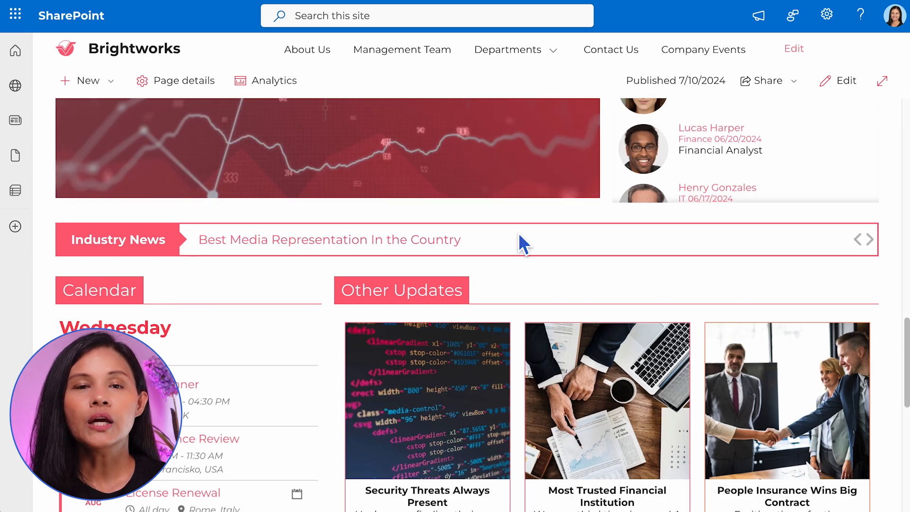
pyautogui.click(876, 246)
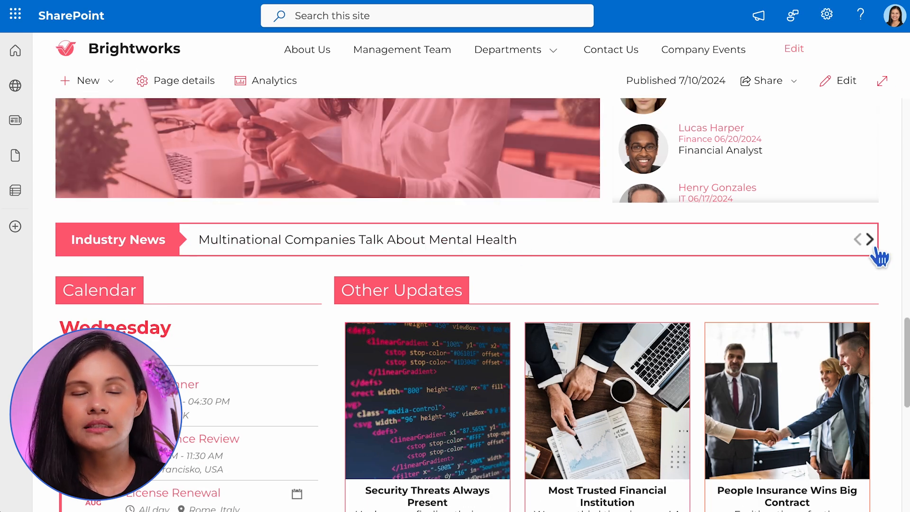
pyautogui.click(875, 246)
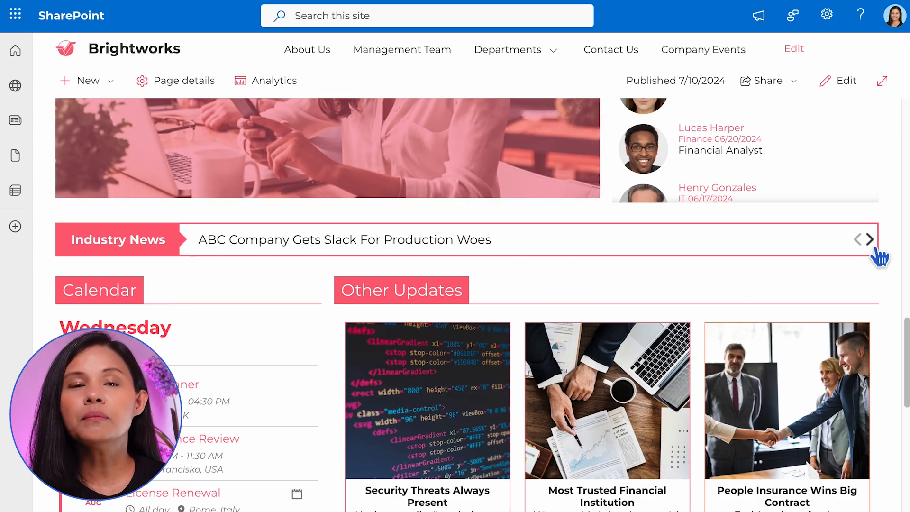
pyautogui.click(876, 248)
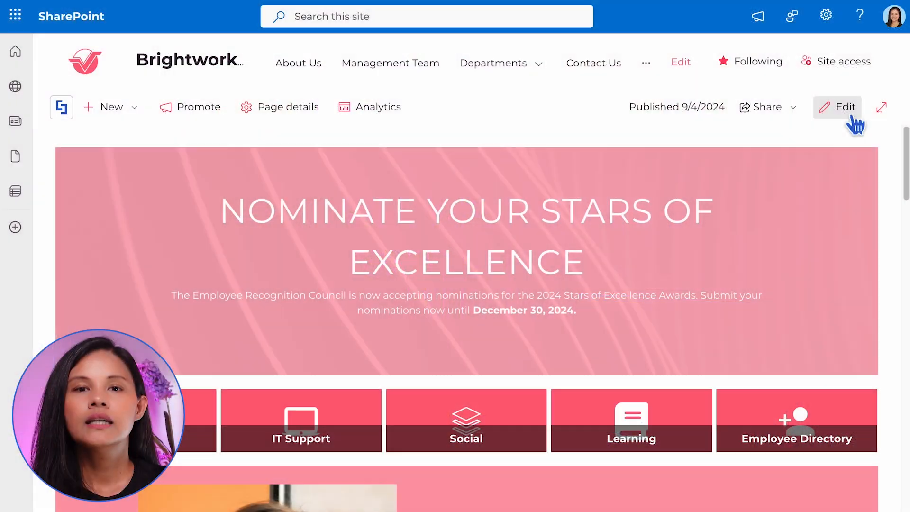
# Put the home page into edit mode and open its content in the ShortPoint Page Builder.
pyautogui.click(848, 112)
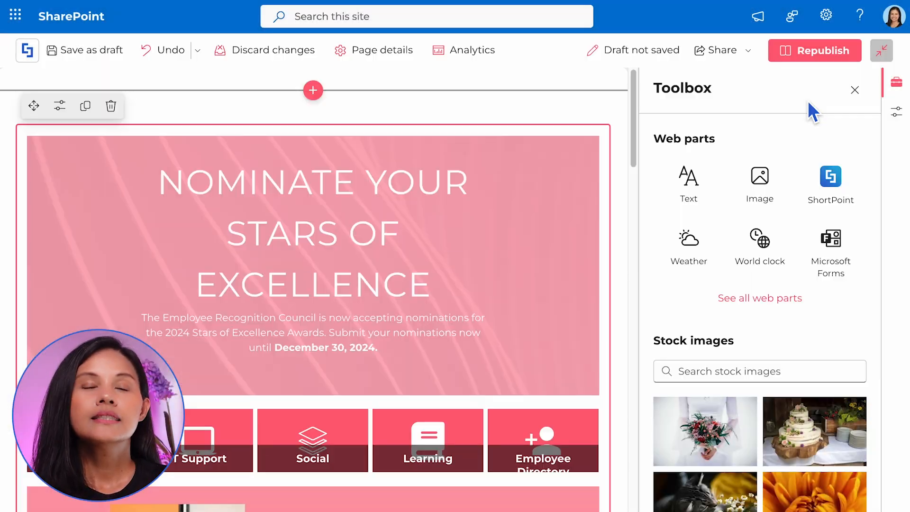
pyautogui.click(855, 89)
pyautogui.click(59, 106)
# Insert a Text element in the empty column beside the portrait and paste the Chief Financial Officer announcement into it.
pyautogui.scroll(-5, 77, 80)
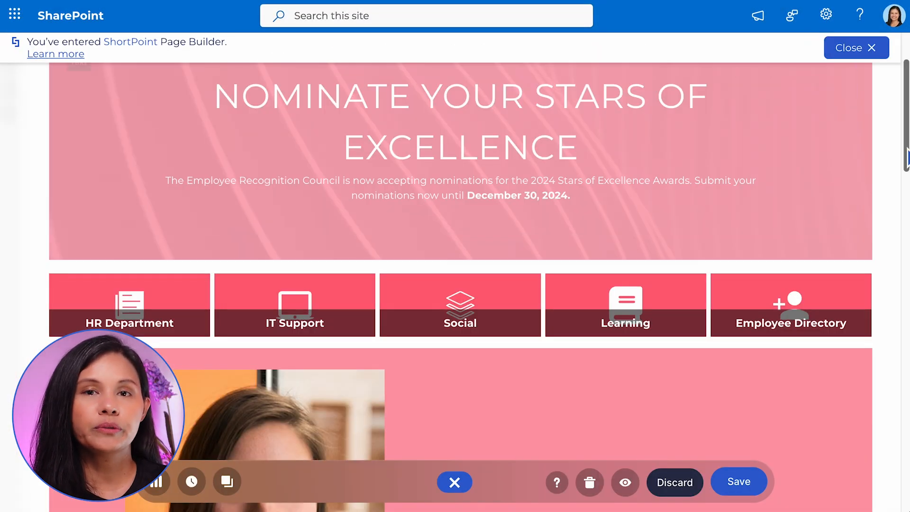
pyautogui.click(667, 260)
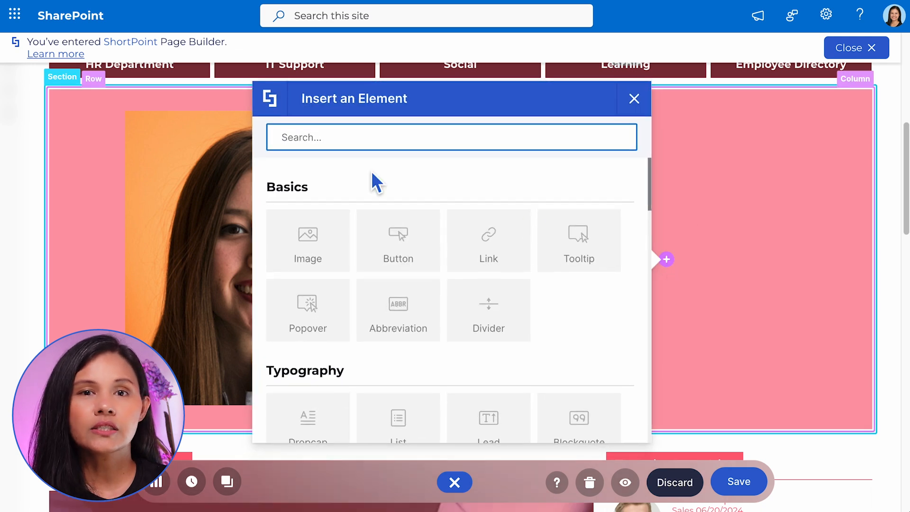
pyautogui.write('text')
pyautogui.click(315, 269)
pyautogui.hotkey('ctrl', 'a')
pyautogui.hotkey('ctrl', 'v')
pyautogui.click(568, 459)
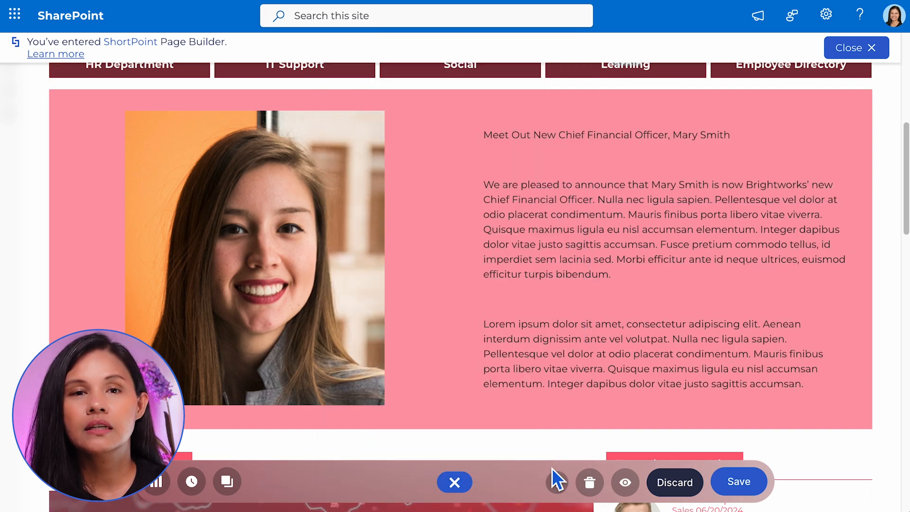
# Set the announcement's title line to the Merriweather font at size 16.
pyautogui.tripleClick(550, 142)
pyautogui.click(584, 102)
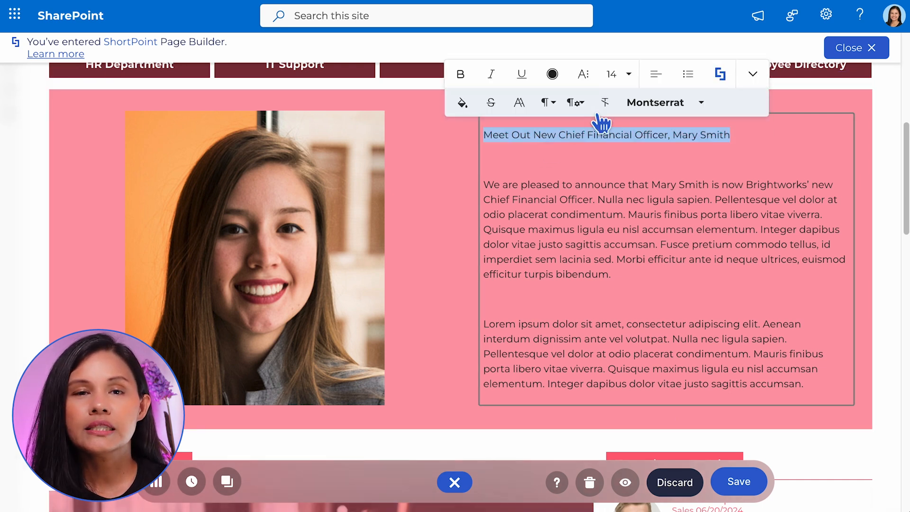
pyautogui.click(705, 102)
pyautogui.click(696, 199)
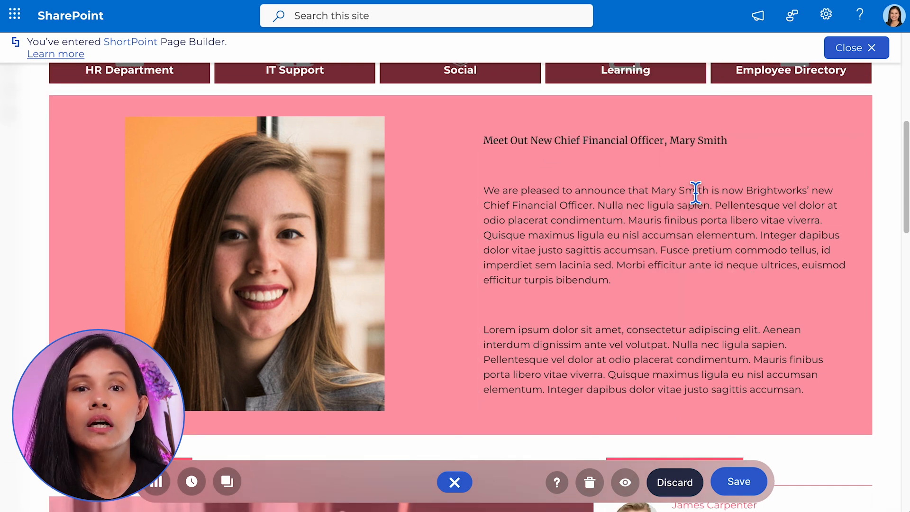
pyautogui.tripleClick(677, 140)
pyautogui.click(625, 81)
pyautogui.click(611, 261)
# Change the color of all the text in the announcement to white.
pyautogui.click(588, 191)
pyautogui.hotkey('ctrl', 'a')
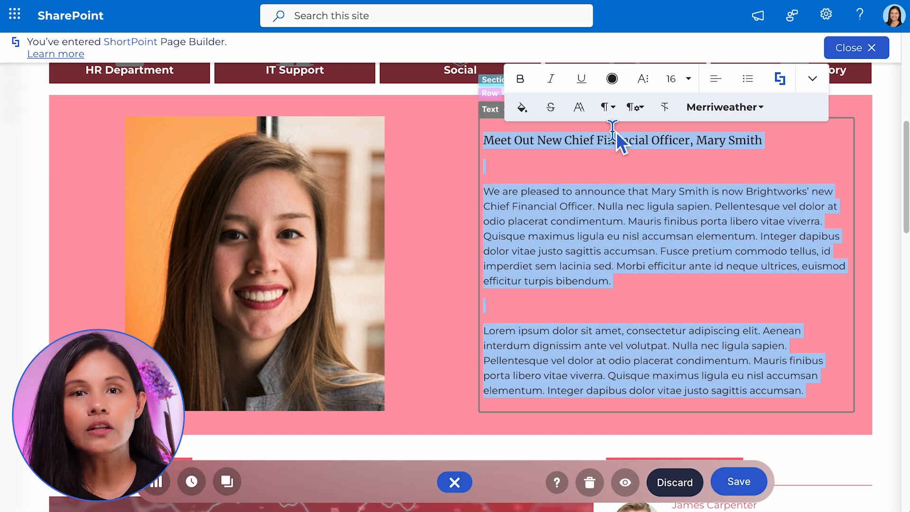
pyautogui.click(610, 78)
pyautogui.click(783, 169)
pyautogui.click(782, 167)
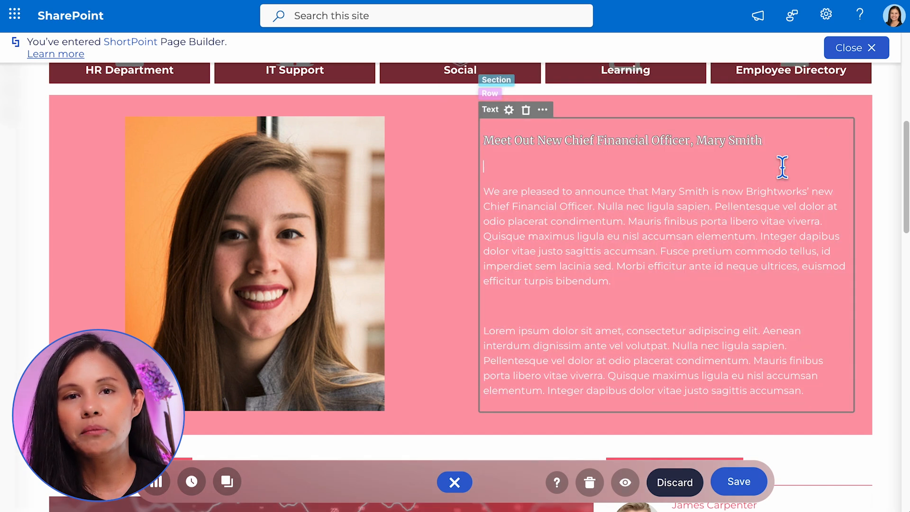
# Format the announcement's title line as Heading 2 and center it.
pyautogui.tripleClick(634, 145)
pyautogui.click(562, 105)
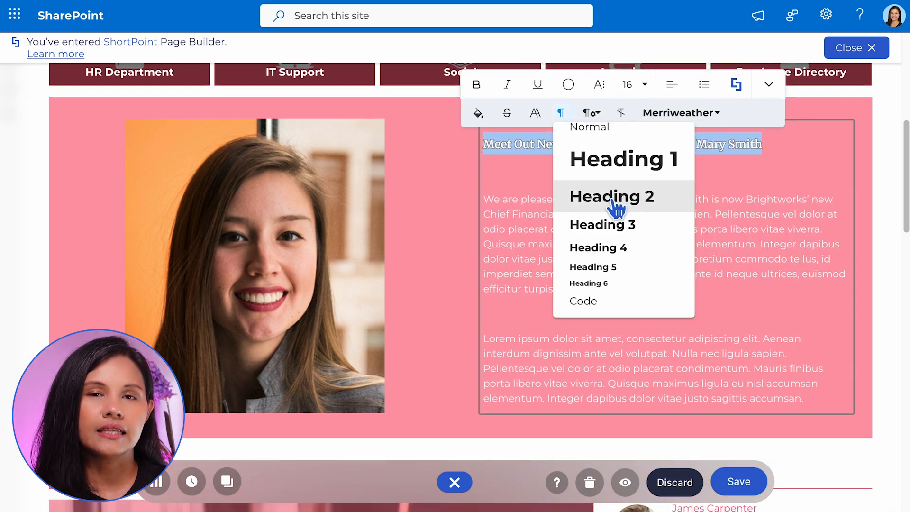
pyautogui.click(616, 196)
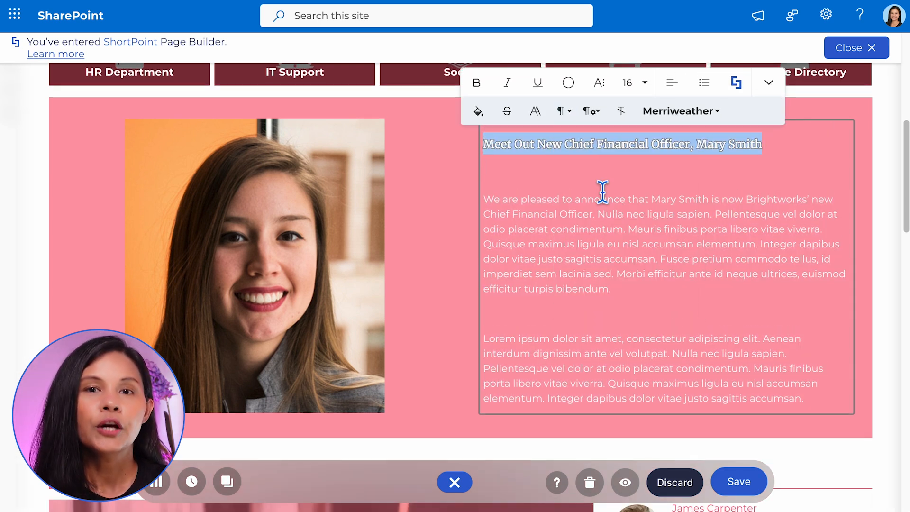
pyautogui.click(675, 91)
pyautogui.click(713, 117)
pyautogui.click(814, 85)
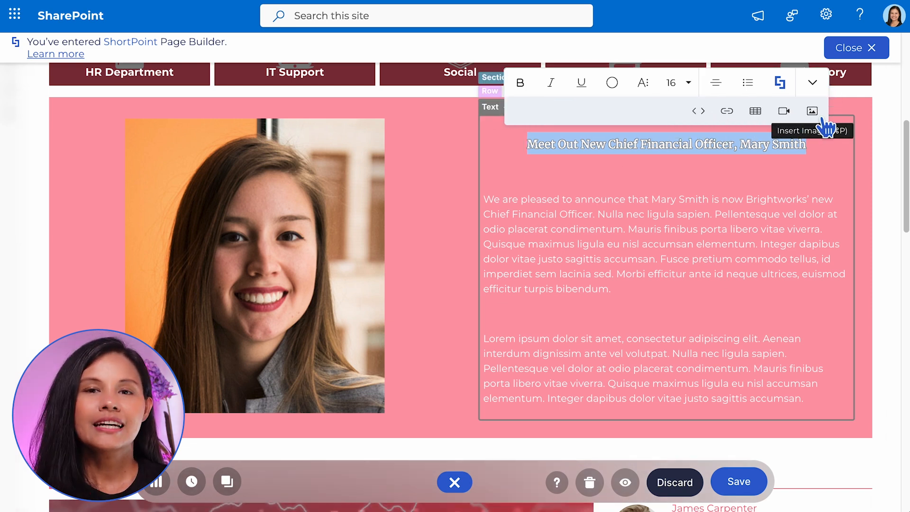
pyautogui.click(799, 256)
# Turn "Chief Financial Officer" in the first body paragraph into an abbreviation with the title CFO.
pyautogui.moveTo(484, 215); pyautogui.dragTo(593, 219)
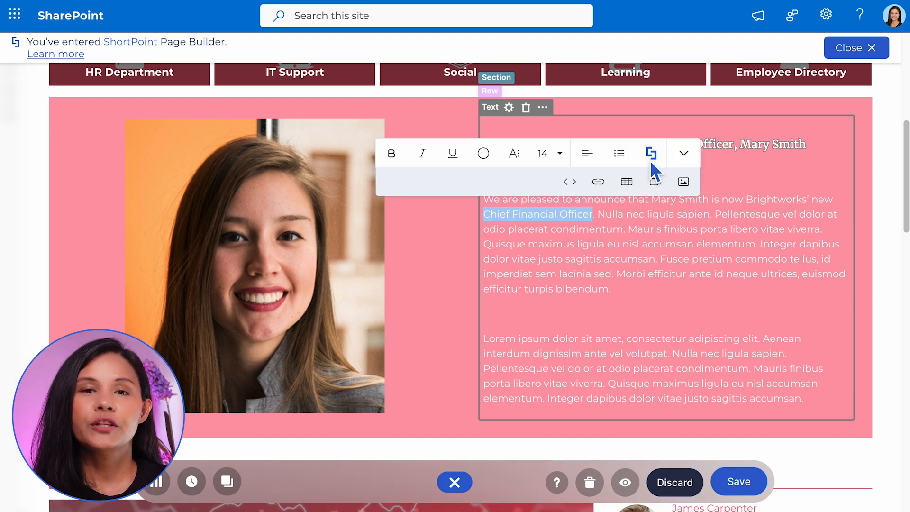
pyautogui.click(652, 157)
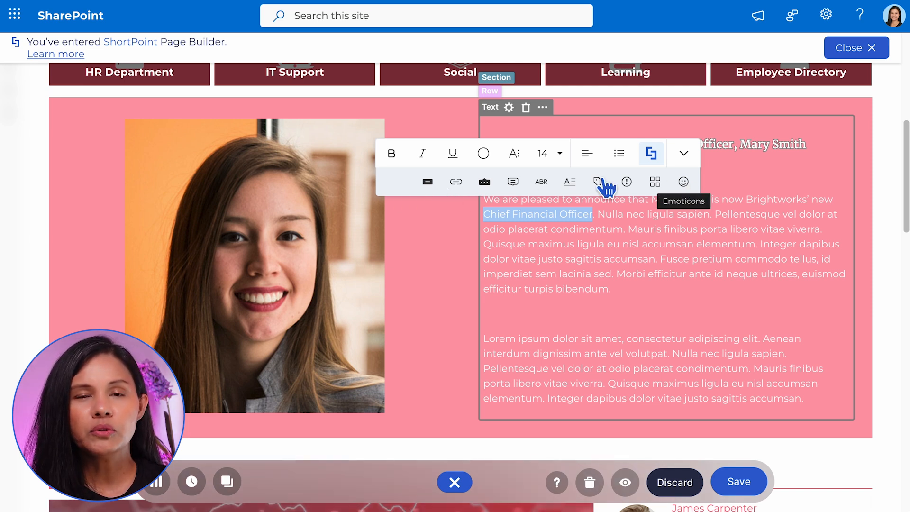
pyautogui.click(542, 182)
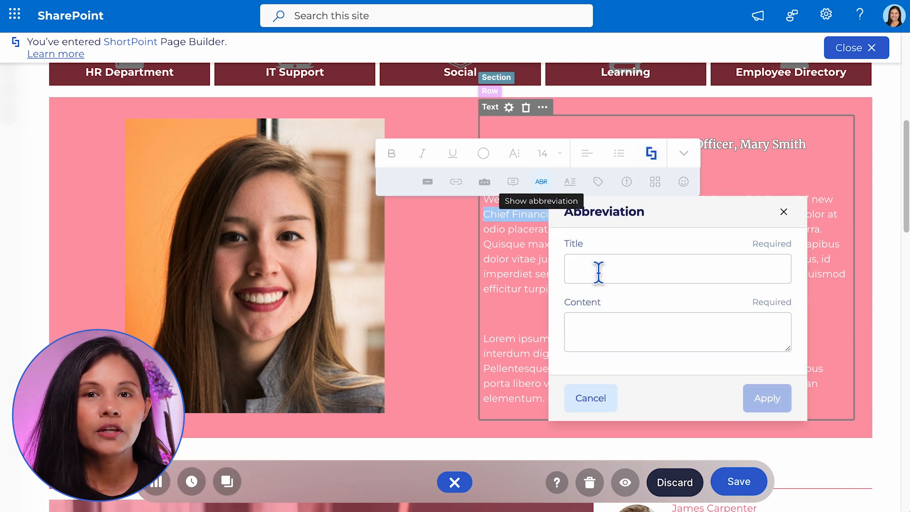
pyautogui.click(598, 270)
pyautogui.write('CFO')
pyautogui.click(771, 406)
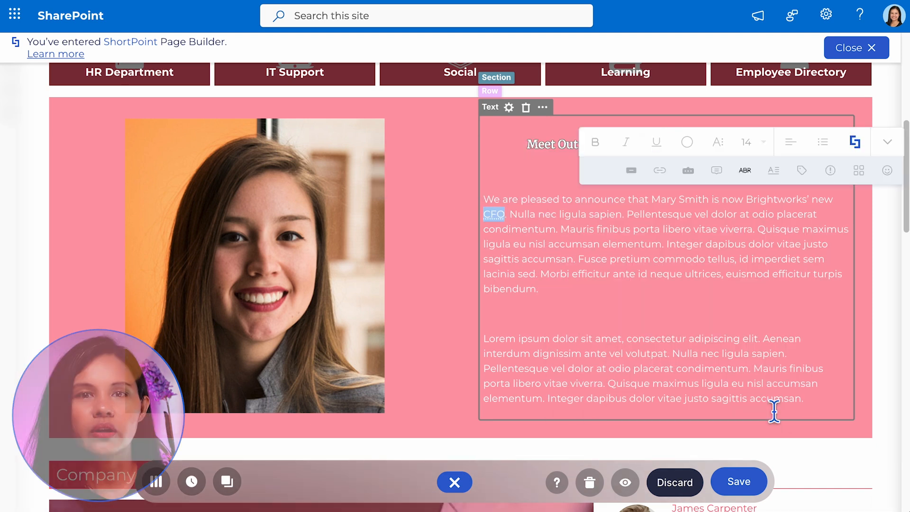
pyautogui.click(820, 471)
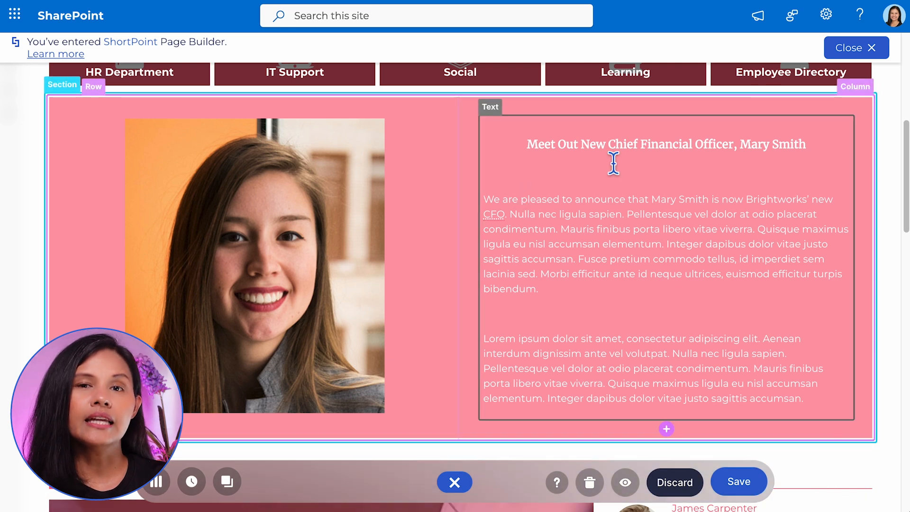
# Increase the font size of the announcement's title line.
pyautogui.click(630, 154)
pyautogui.tripleClick(636, 151)
pyautogui.click(688, 112)
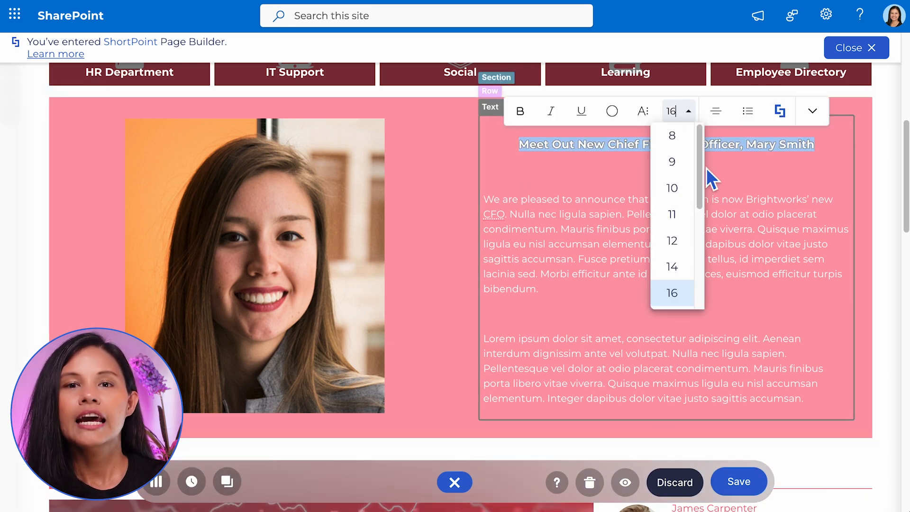
pyautogui.scroll(-2, 710, 178)
pyautogui.click(676, 284)
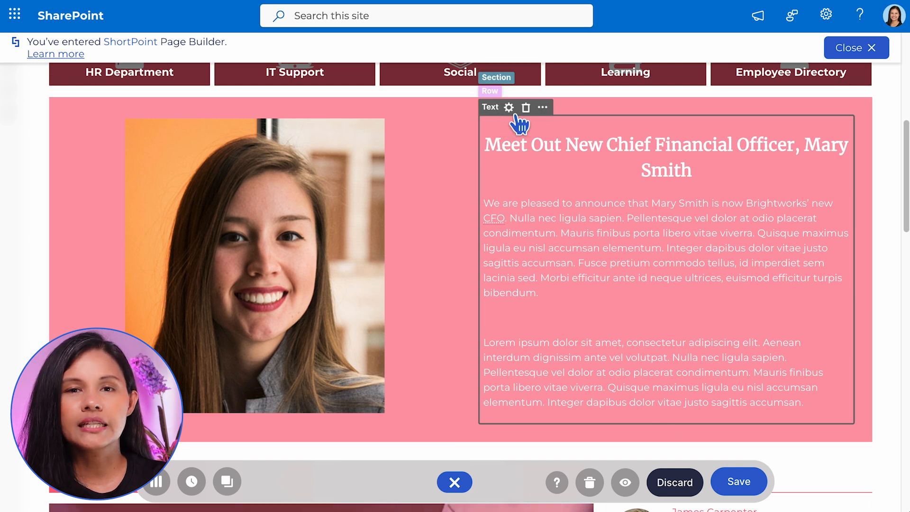
# Open the Text element's settings and examine its content formatting tools and its style, shadow and line options.
pyautogui.click(519, 116)
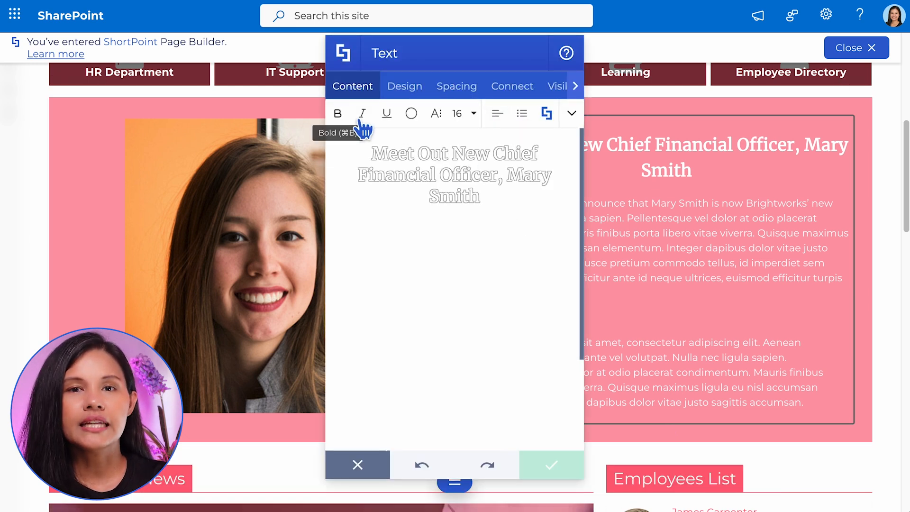
pyautogui.click(572, 114)
pyautogui.click(498, 114)
pyautogui.click(547, 114)
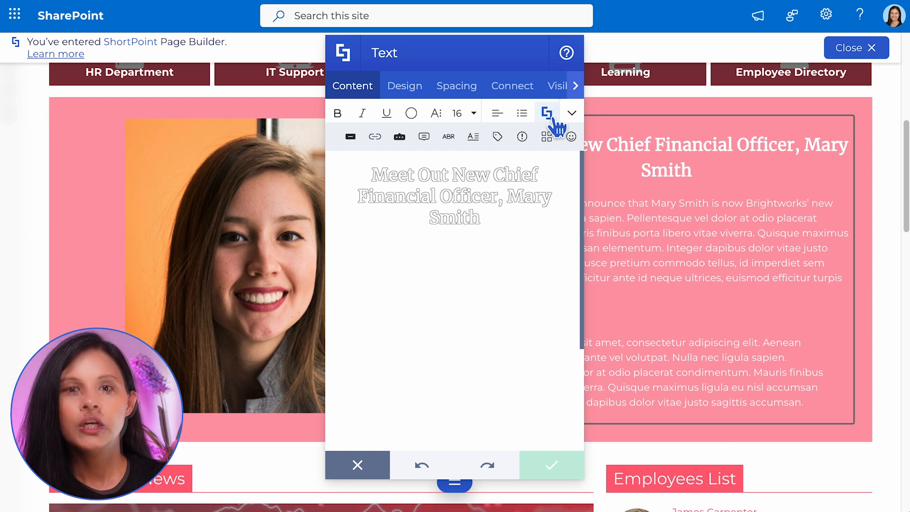
pyautogui.click(417, 90)
pyautogui.click(571, 370)
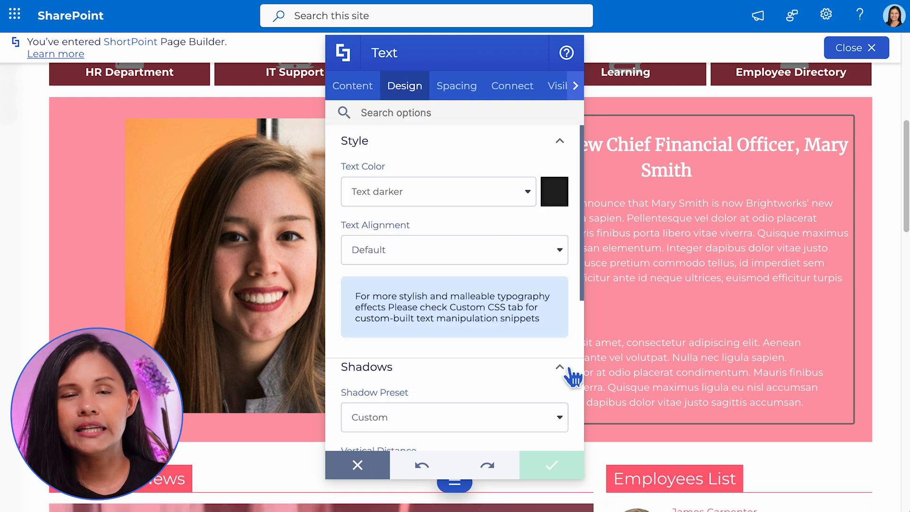
pyautogui.scroll(-5, 584, 323)
pyautogui.scroll(-1, 582, 403)
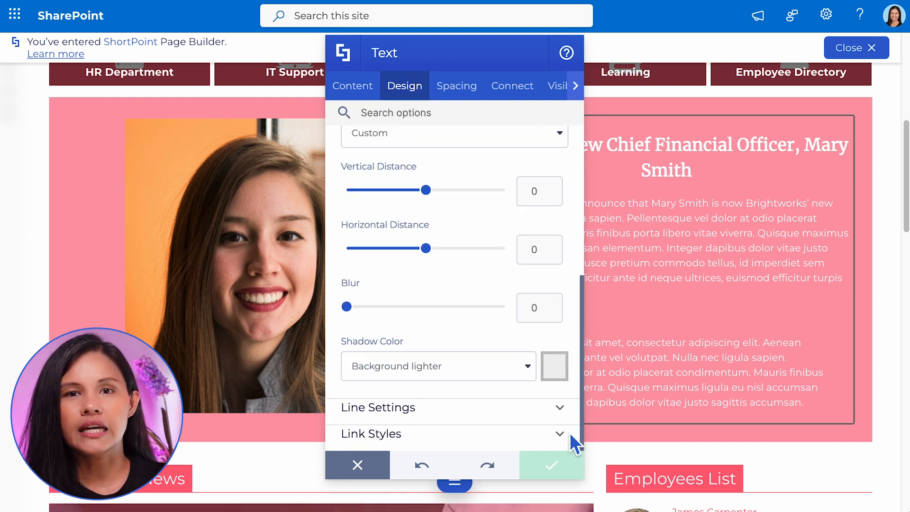
pyautogui.click(567, 419)
pyautogui.scroll(-2, 586, 384)
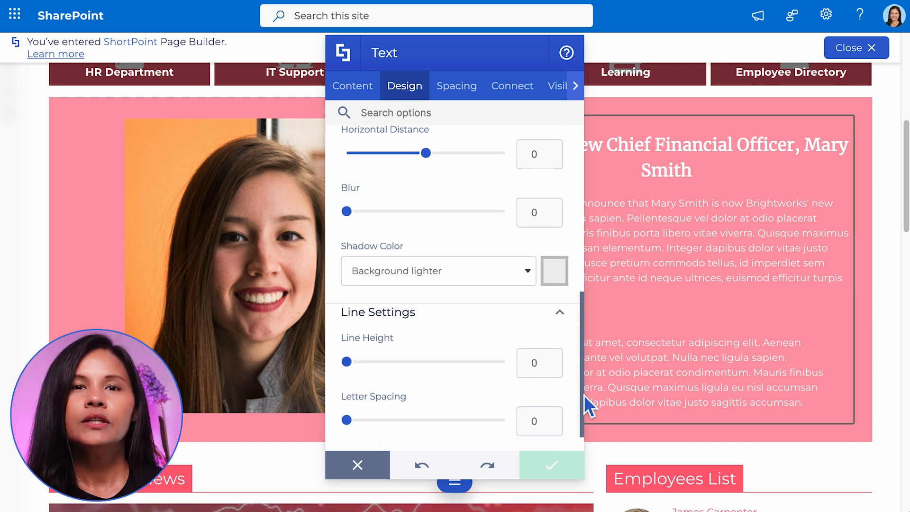
# Review the Text element's padding and margin options and close its settings without making changes.
pyautogui.click(456, 88)
pyautogui.click(559, 433)
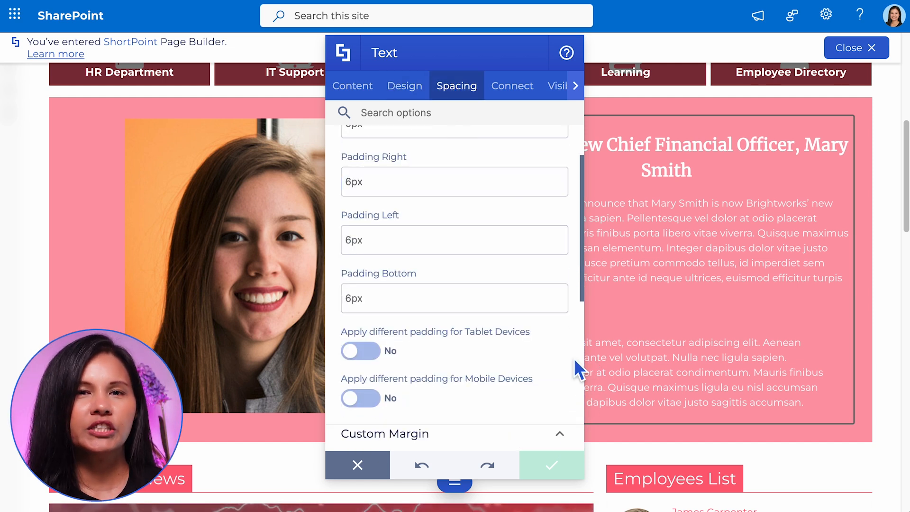
pyautogui.scroll(-3, 575, 360)
pyautogui.scroll(-4, 576, 361)
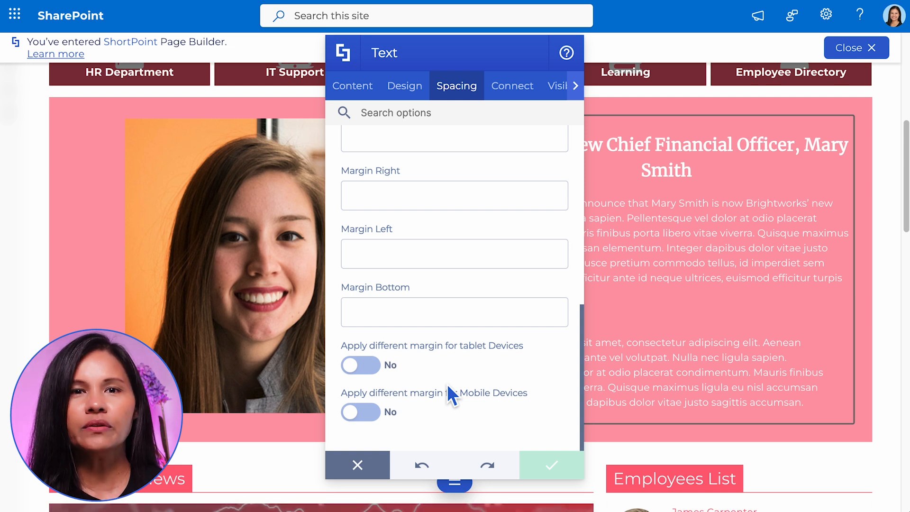
pyautogui.click(359, 465)
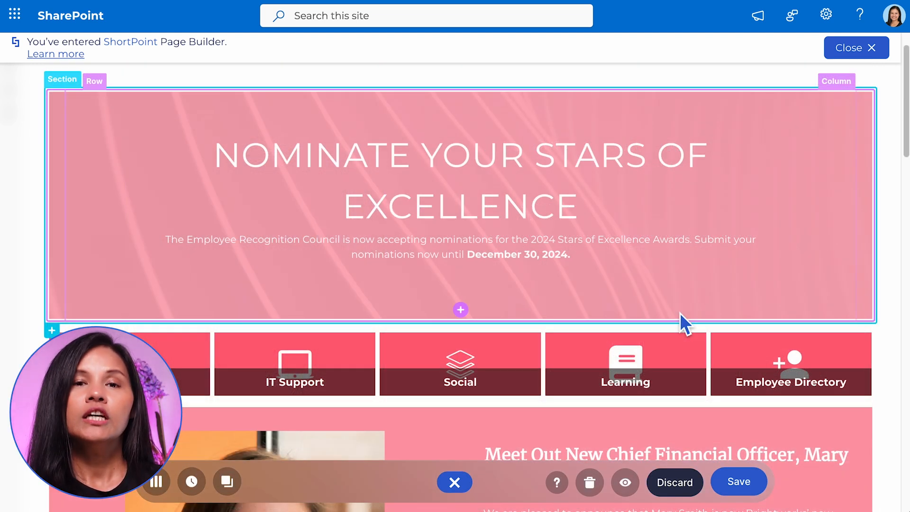
# Insert a Button element below the text of the nomination banner and title it "Submit Nomination".
pyautogui.click(462, 311)
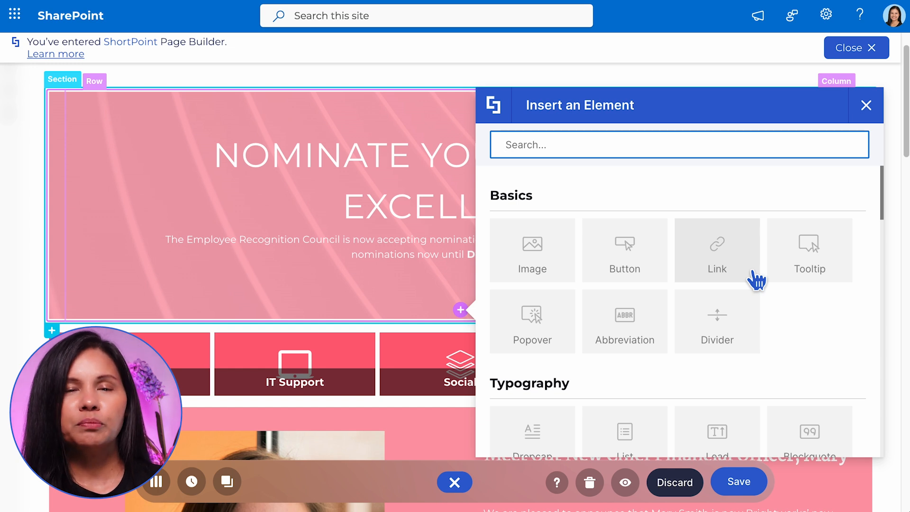
pyautogui.click(633, 259)
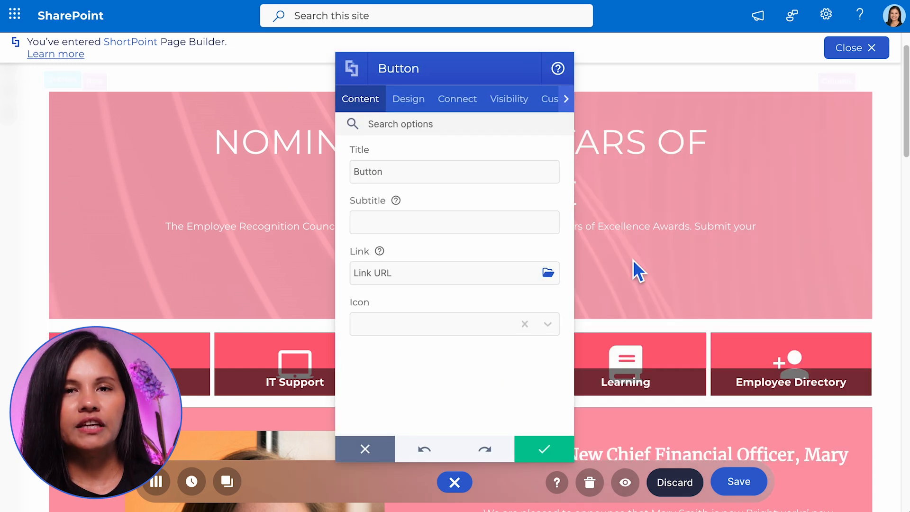
pyautogui.moveTo(484, 65); pyautogui.dragTo(676, 67)
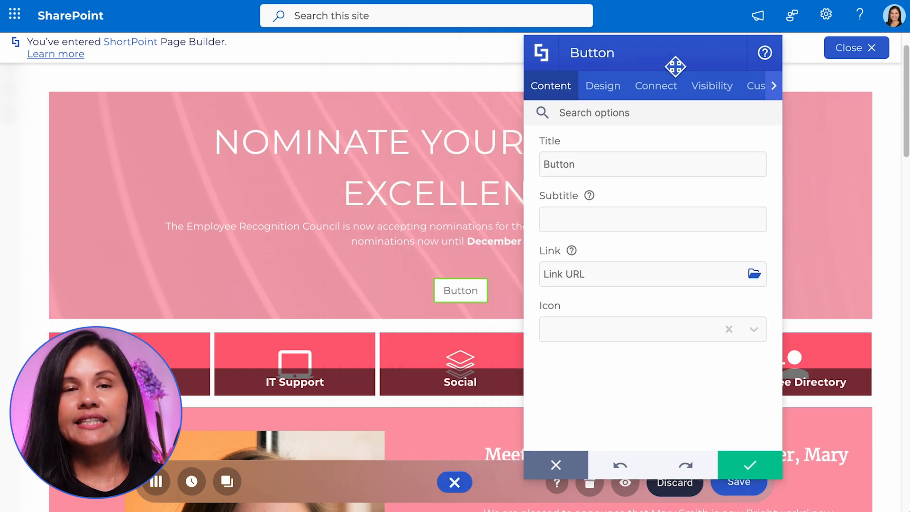
pyautogui.click(569, 171)
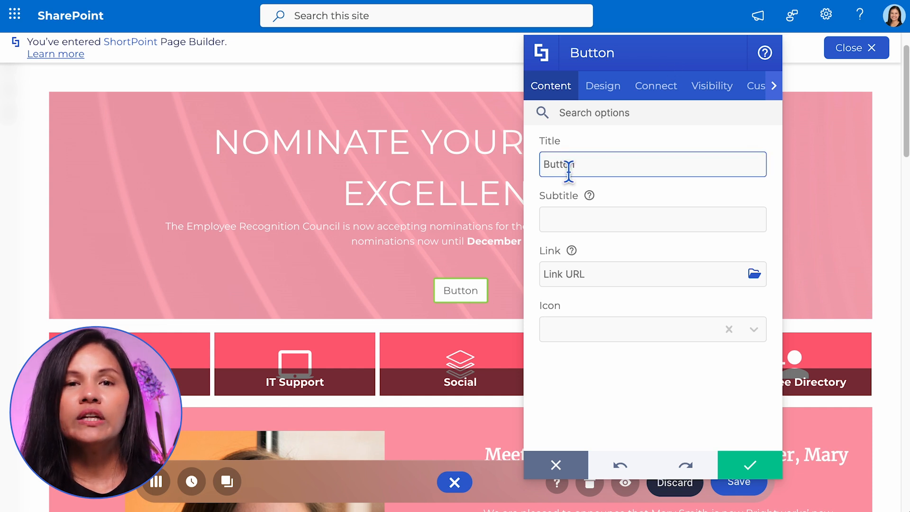
pyautogui.write('Submit Nomination')
pyautogui.click(565, 219)
pyautogui.click(600, 273)
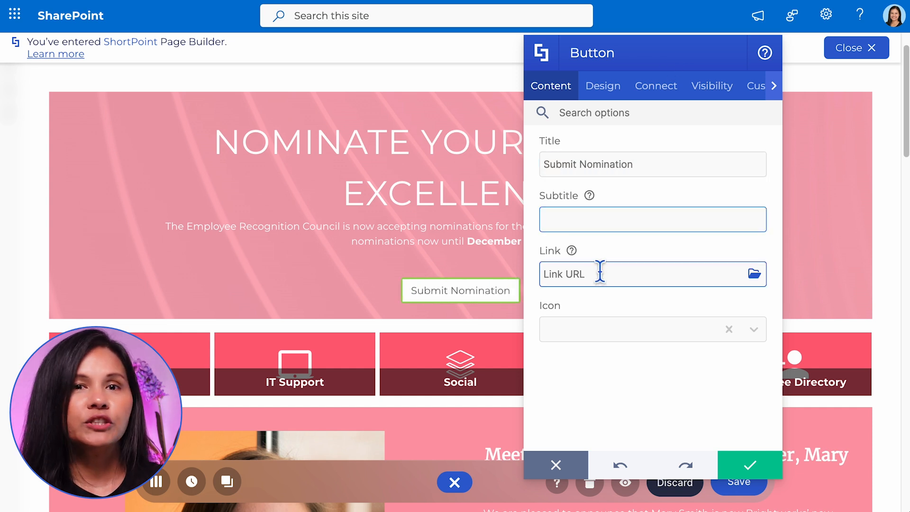
pyautogui.write('www.forms.shortpoint.com')
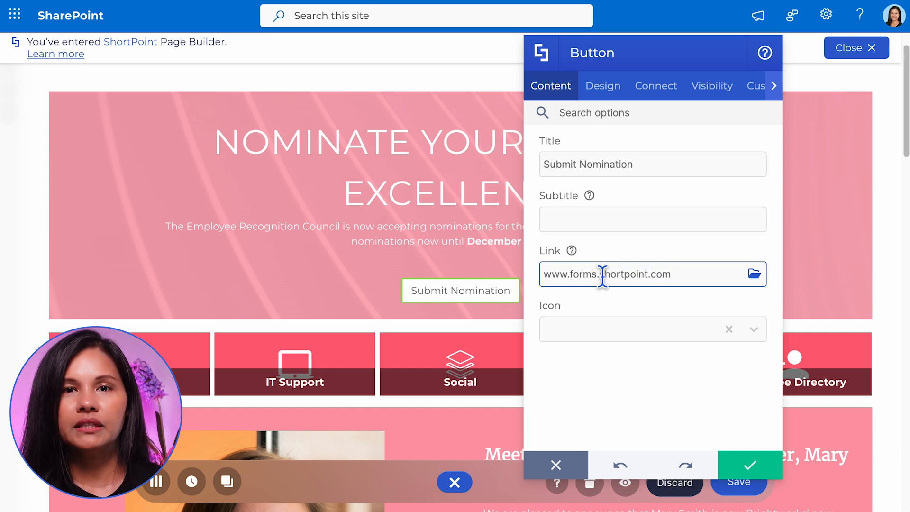
pyautogui.click(620, 329)
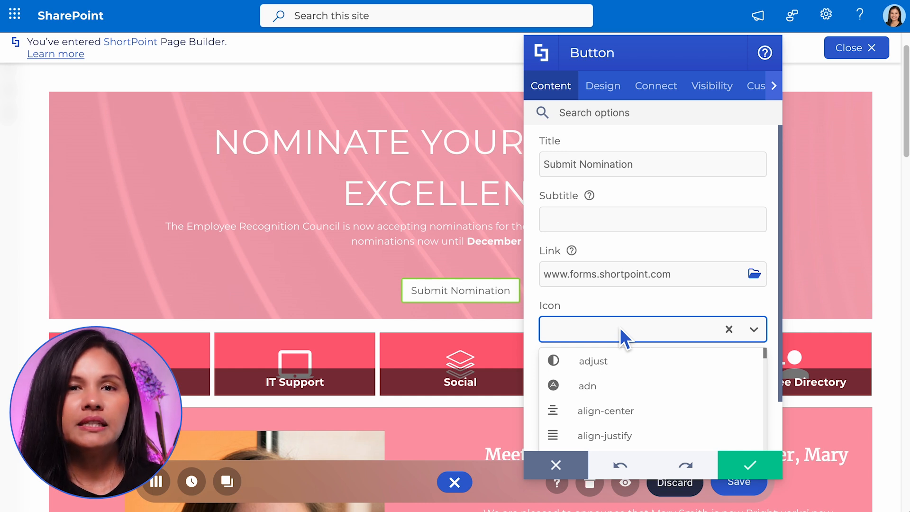
# Set the Submit Nomination button's color to Primary and its text color to White.
pyautogui.click(615, 97)
pyautogui.click(724, 166)
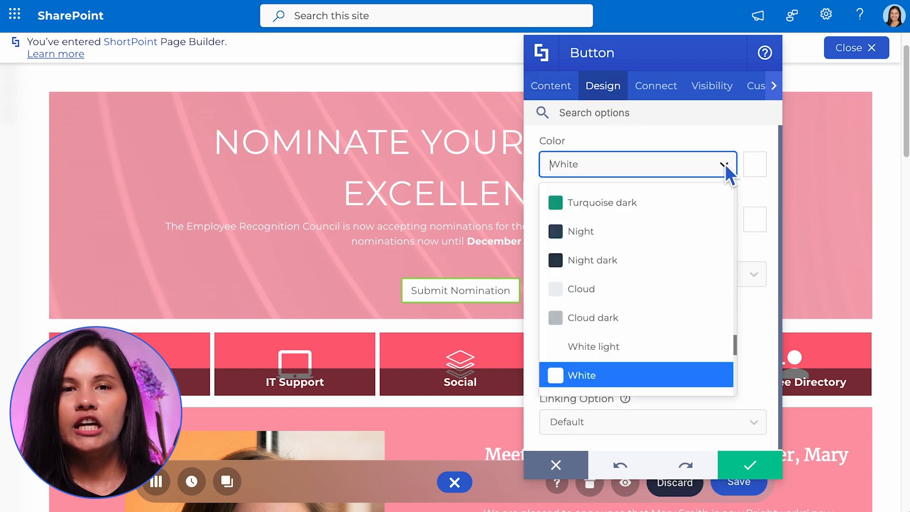
pyautogui.click(759, 168)
pyautogui.click(537, 425)
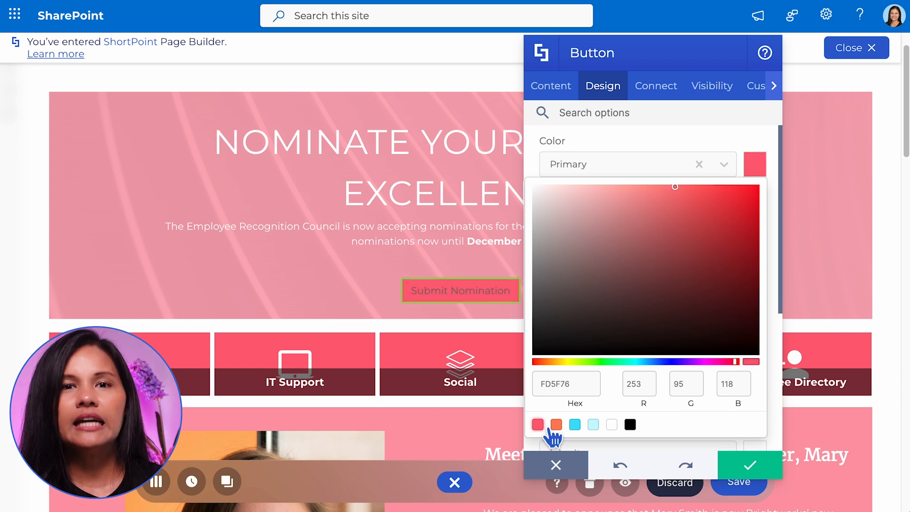
pyautogui.click(727, 138)
pyautogui.click(759, 225)
pyautogui.click(727, 225)
pyautogui.click(726, 225)
pyautogui.write('white')
pyautogui.click(676, 285)
# Try the Wide option on the button, turn it off again, and set the button's size to Large.
pyautogui.click(699, 327)
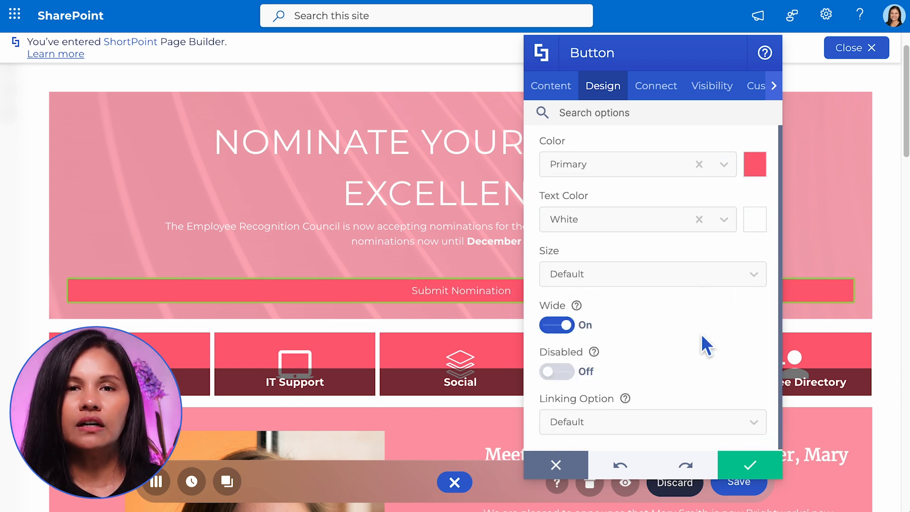
pyautogui.click(560, 325)
pyautogui.click(633, 275)
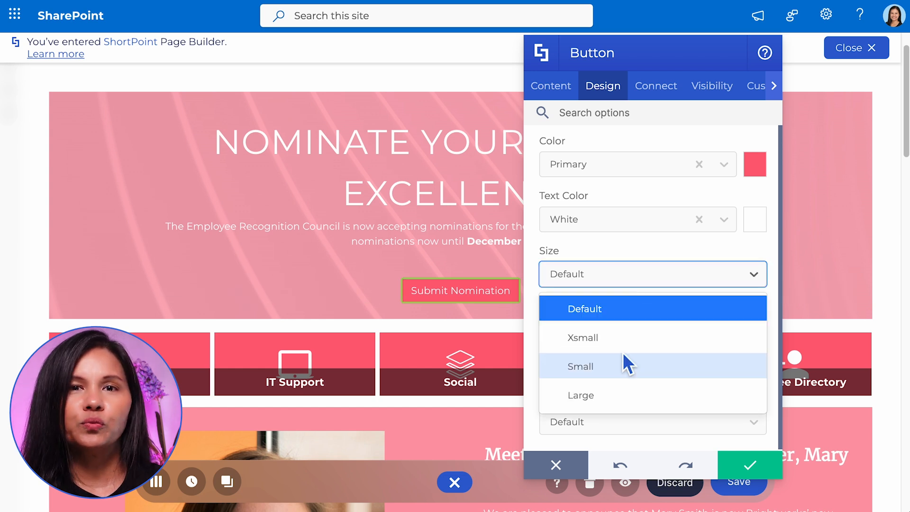
pyautogui.click(624, 339)
pyautogui.click(632, 275)
pyautogui.click(627, 395)
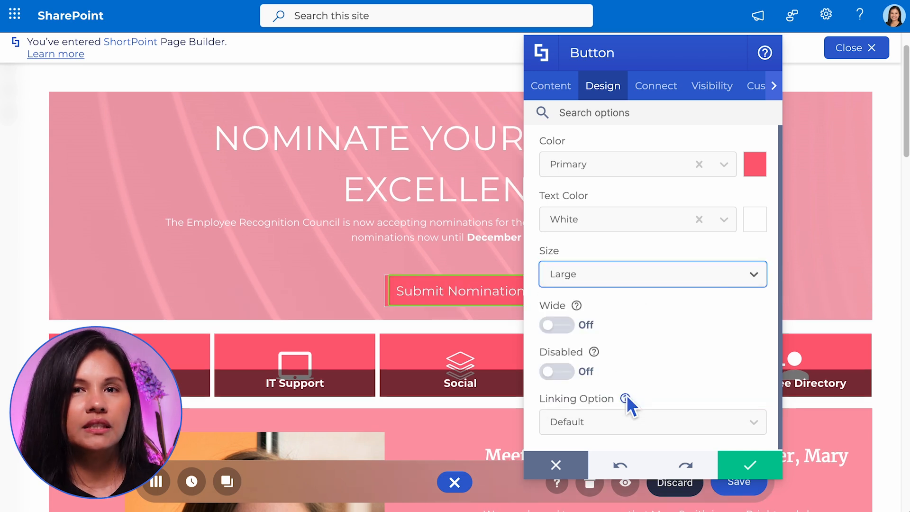
# Set the button's linking option to New-window and apply the button's changes.
pyautogui.click(759, 422)
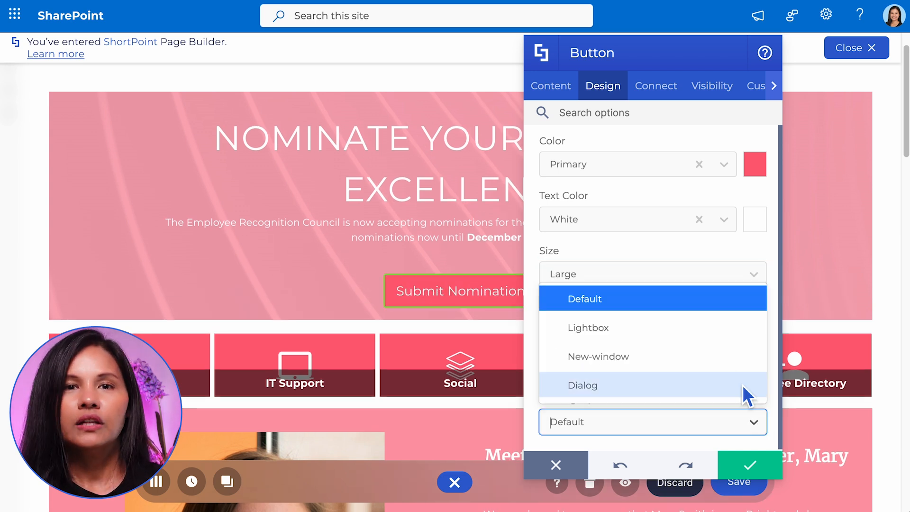
pyautogui.click(734, 359)
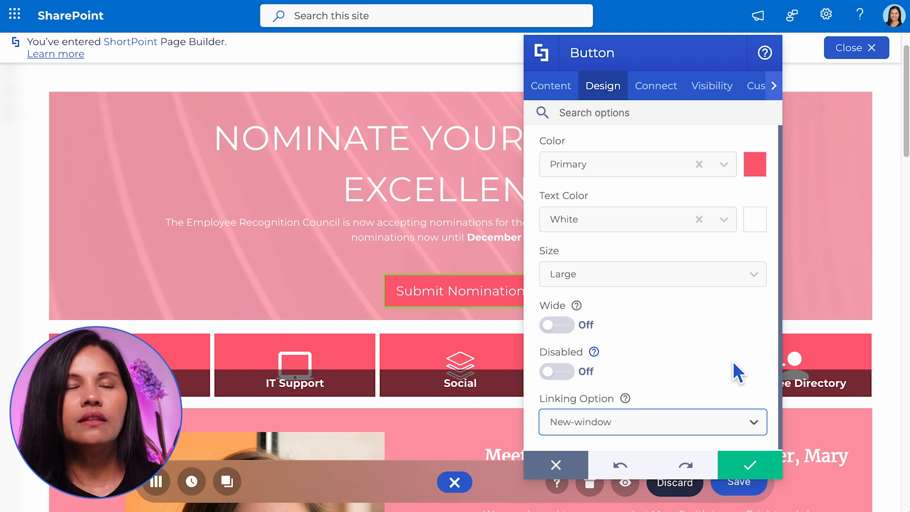
pyautogui.click(749, 465)
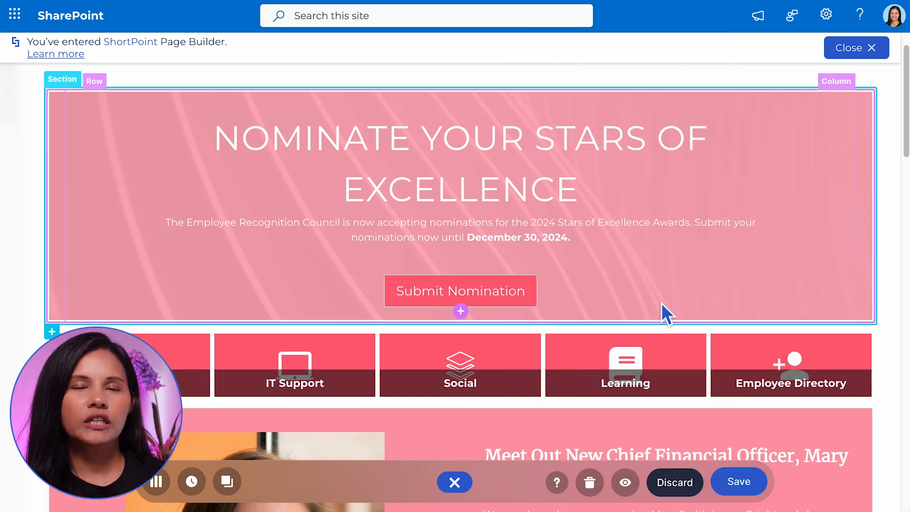
# Insert a Link element below the CFO announcement text and title it "Read more".
pyautogui.scroll(-8, 662, 304)
pyautogui.click(676, 368)
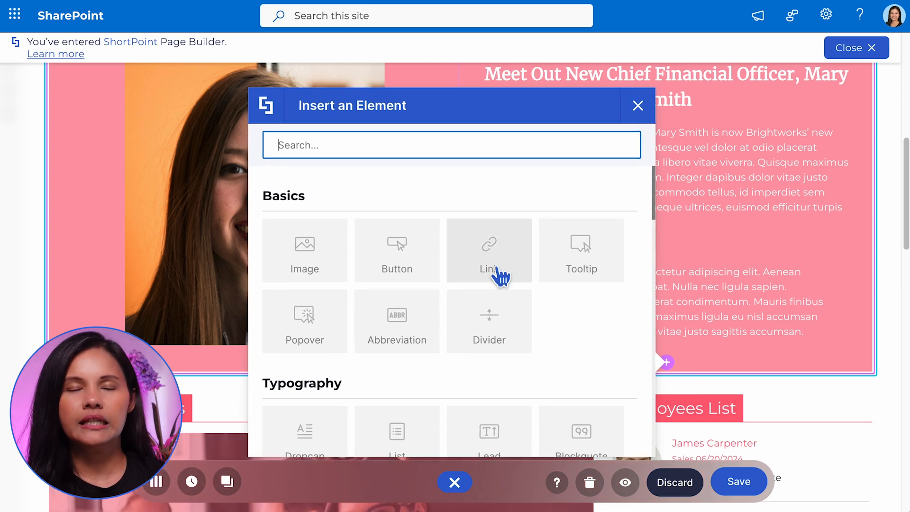
pyautogui.click(498, 274)
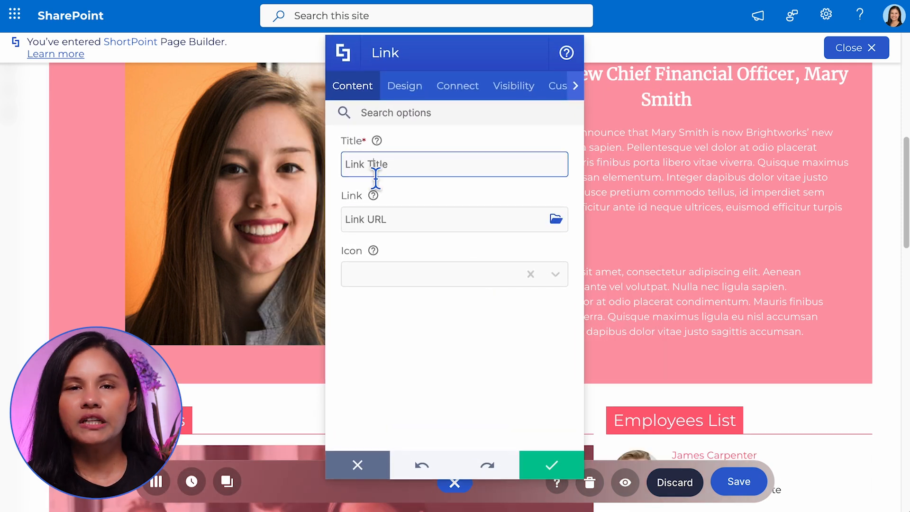
pyautogui.tripleClick(375, 174)
pyautogui.moveTo(446, 59); pyautogui.dragTo(311, 52)
pyautogui.tripleClick(250, 158)
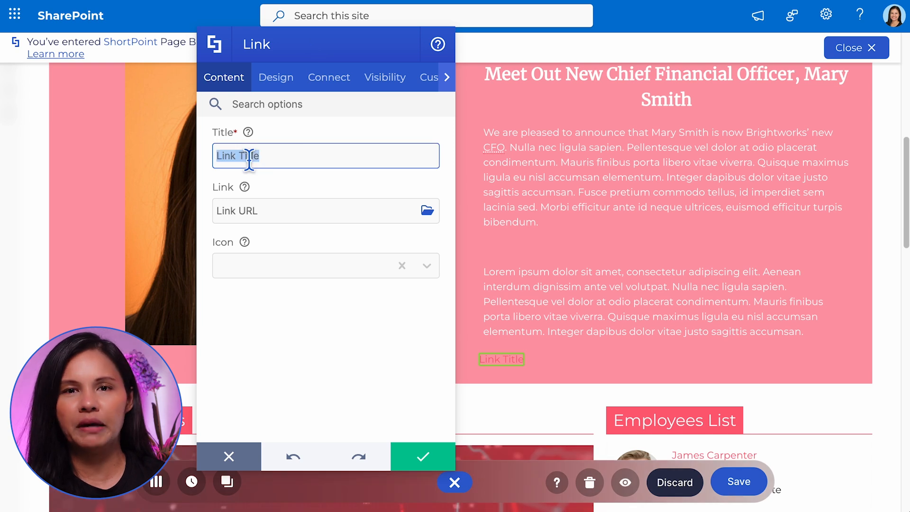
pyautogui.write('Read more')
pyautogui.click(271, 212)
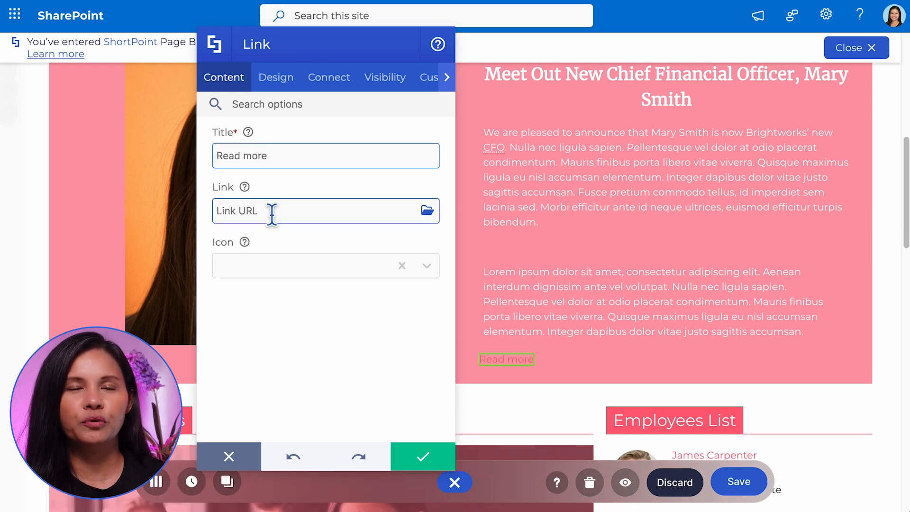
pyautogui.write('www')
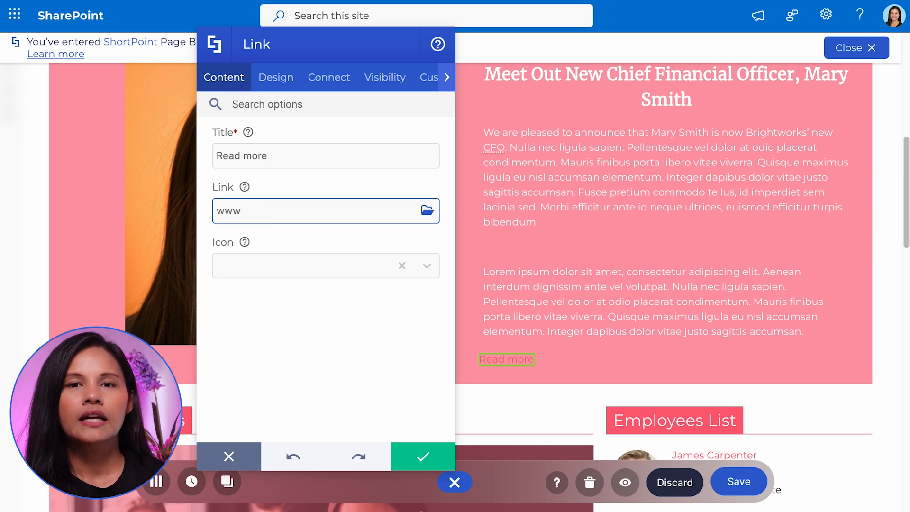
pyautogui.write('.shortpoint.com')
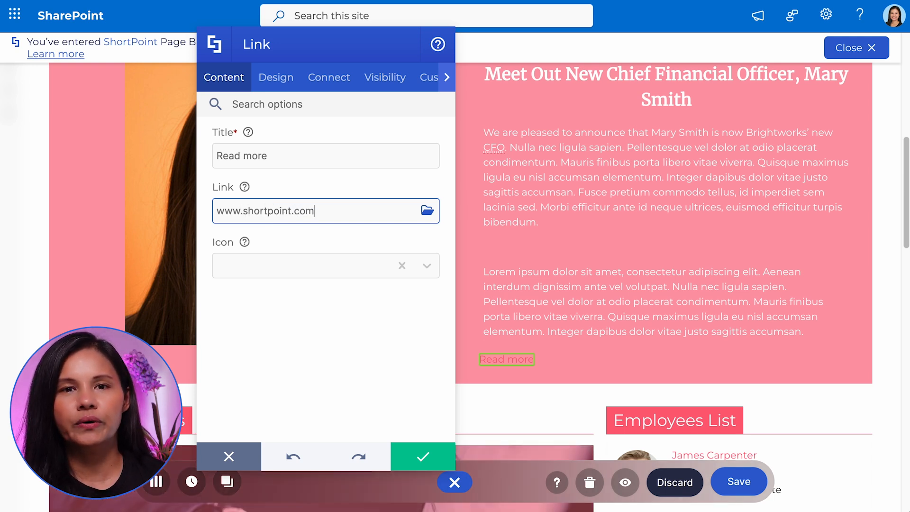
pyautogui.click(291, 266)
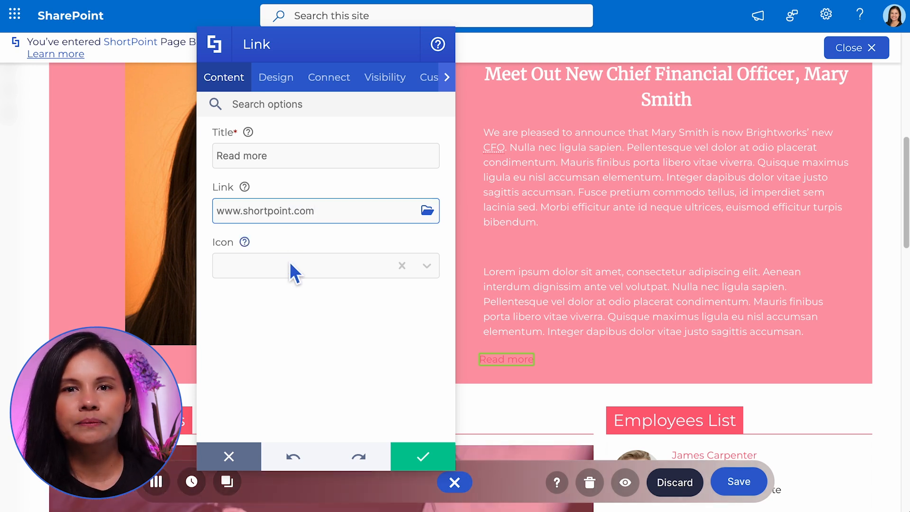
pyautogui.write('open')
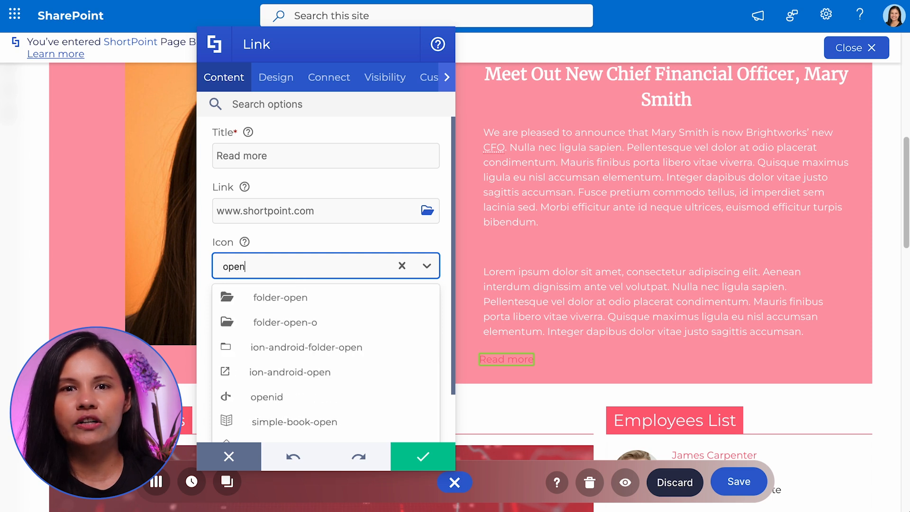
pyautogui.click(294, 160)
# Set the "Read more" link's color to Alternate 2 and change its linking option.
pyautogui.click(287, 89)
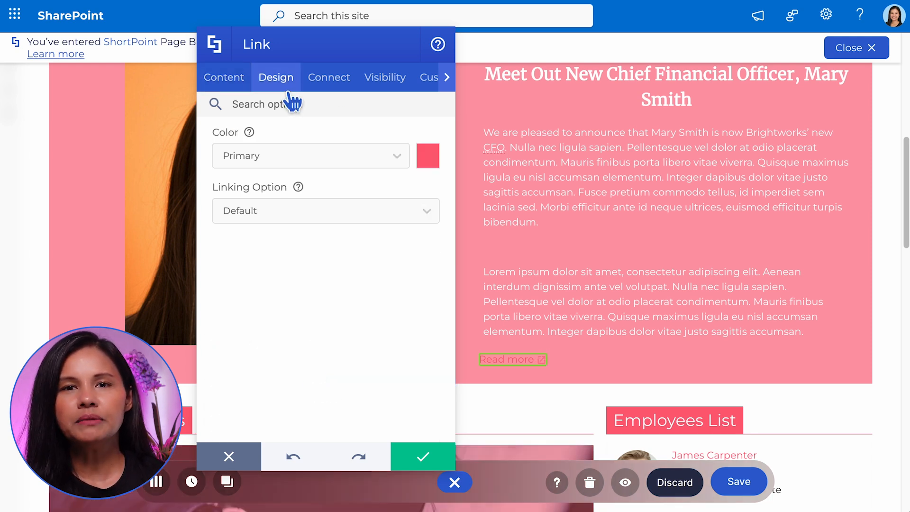
pyautogui.click(433, 161)
pyautogui.click(285, 417)
pyautogui.click(334, 128)
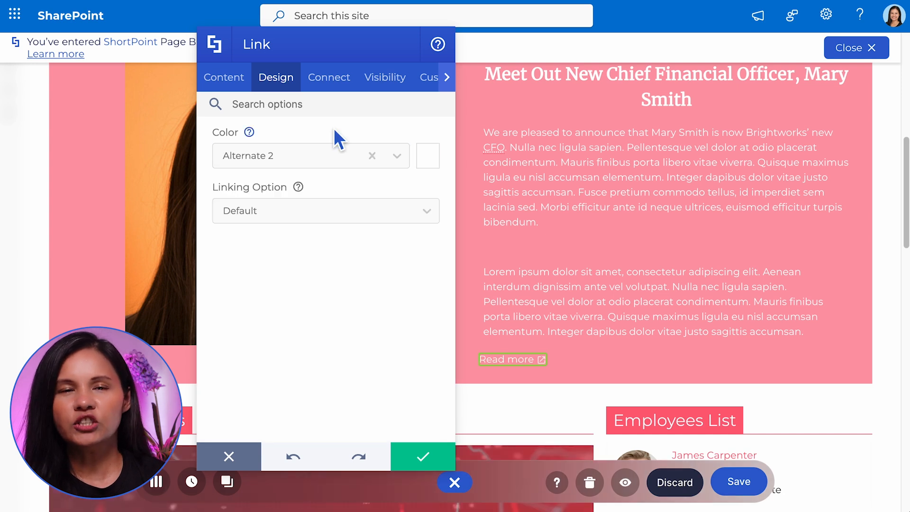
pyautogui.click(349, 207)
pyautogui.click(356, 296)
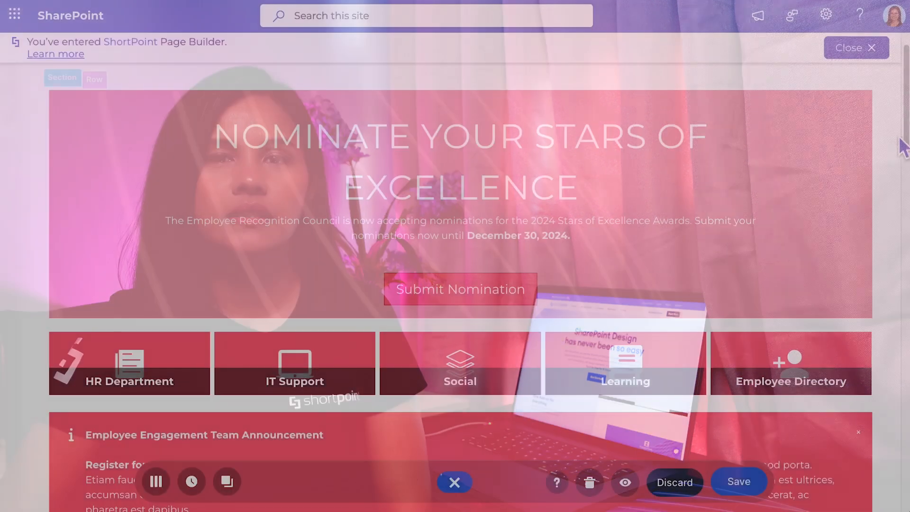
# Look at the existing Info announcement and insert a new Info element in the row below the quick-link tiles.
pyautogui.scroll(-5, 875, 219)
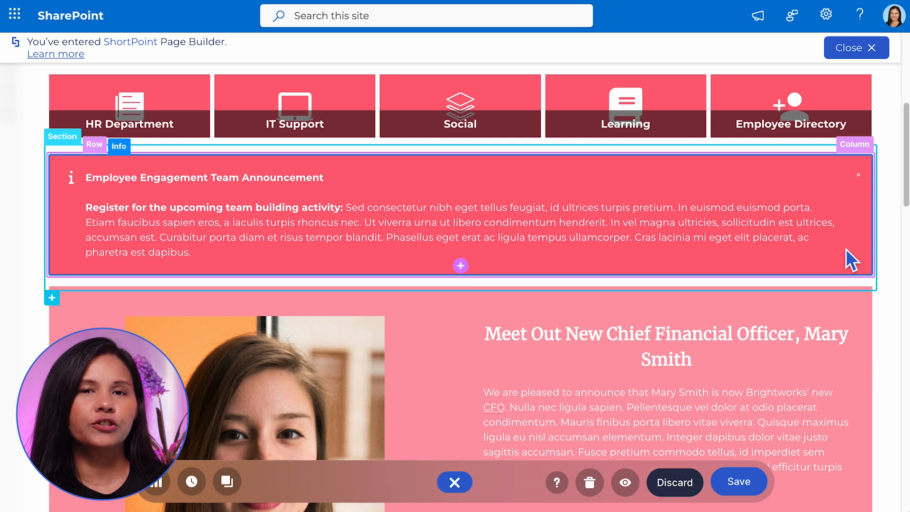
pyautogui.click(133, 167)
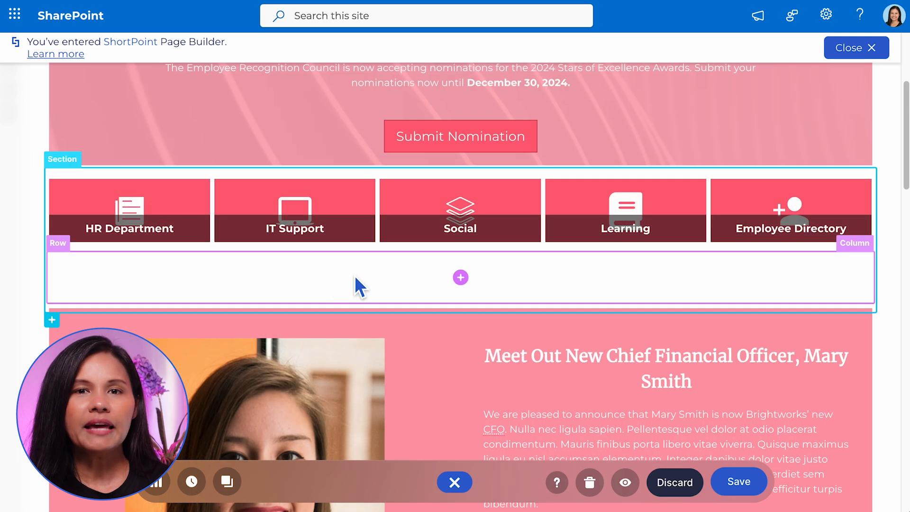
pyautogui.click(460, 278)
pyautogui.write('info')
pyautogui.click(530, 244)
# Replace the Info element's placeholder text with the prepared Annual Compliance Certification notice.
pyautogui.doubleClick(407, 247)
pyautogui.hotkey('ctrl', 'a')
pyautogui.write('Annual Compliance Certification To all employees: Do not forget to complete your annual compliance review and certification. This is a very important exercise for everyone to accomplish. Please complete your review by the end of August.')
pyautogui.press('Delete')
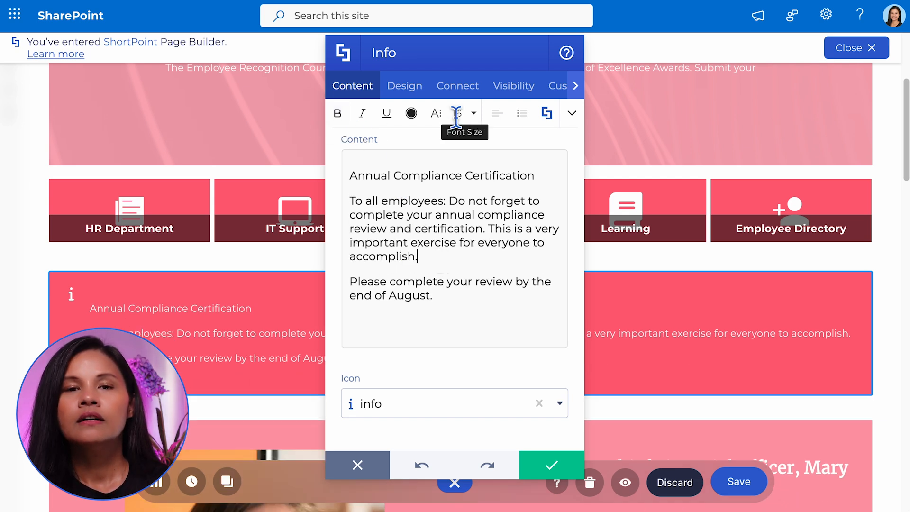
# Make the title "Annual Compliance Certification" and the phrase "To all employees:" bold in the Info content.
pyautogui.tripleClick(422, 177)
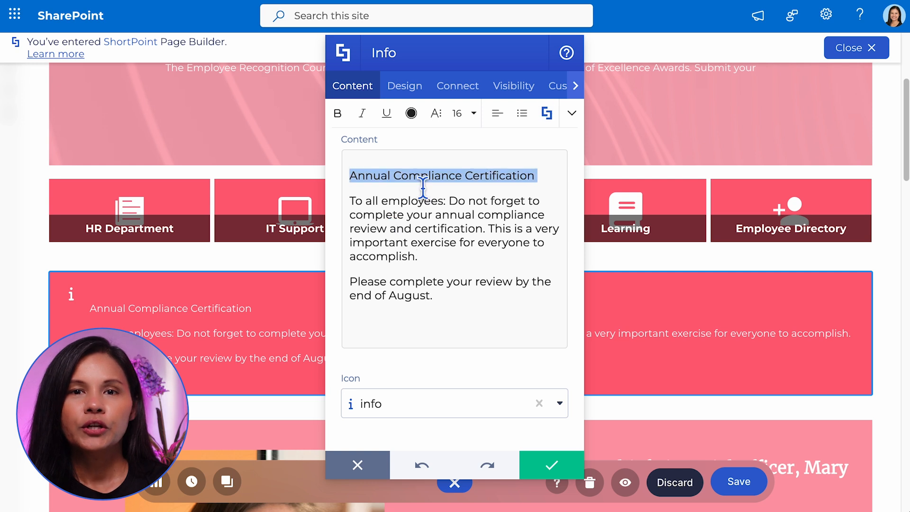
pyautogui.click(349, 120)
pyautogui.moveTo(448, 202); pyautogui.dragTo(351, 202)
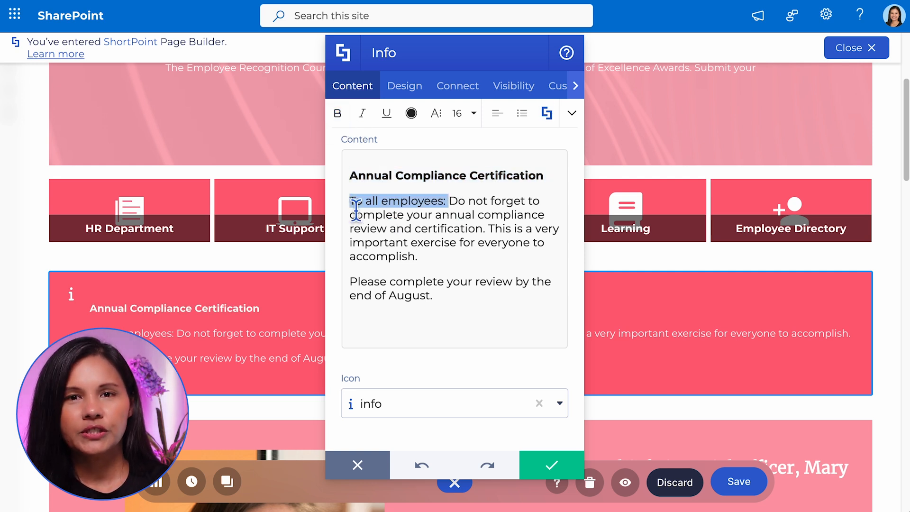
pyautogui.click(351, 118)
pyautogui.click(437, 337)
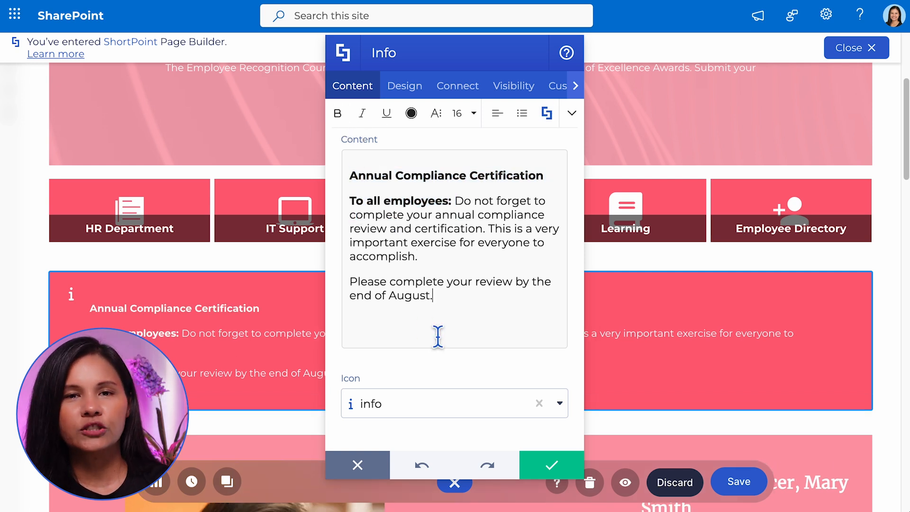
# Replace the Info element's icon with the bookmark icon.
pyautogui.click(471, 410)
pyautogui.click(539, 404)
pyautogui.write('book')
pyautogui.click(500, 210)
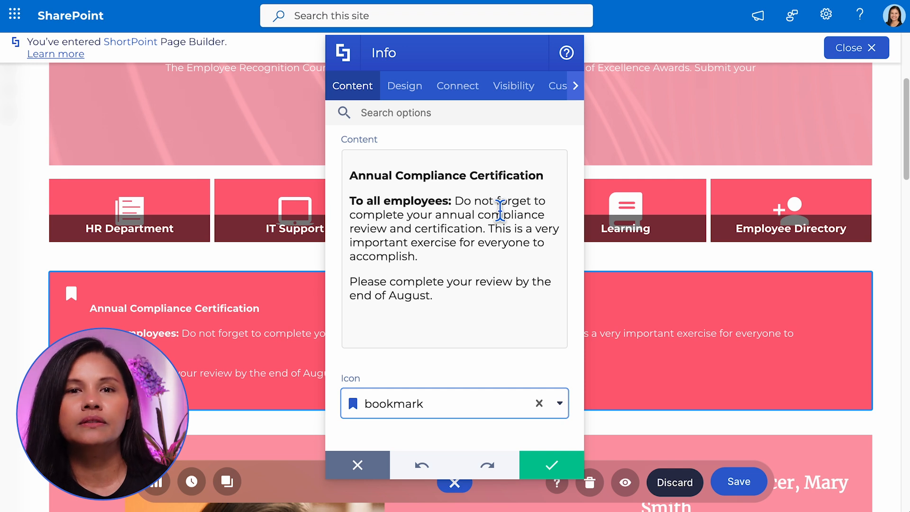
# Set the Info element's color to Secondary, enable its close button, and apply the changes.
pyautogui.click(409, 87)
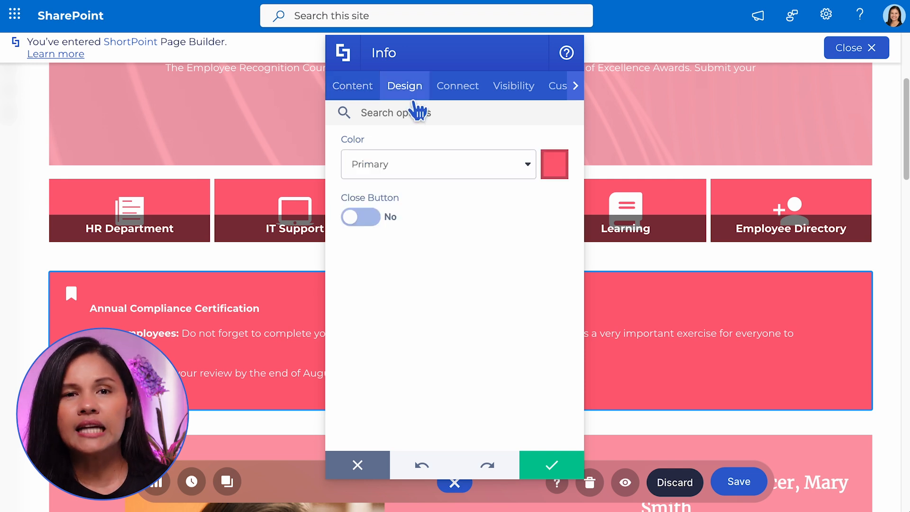
pyautogui.click(528, 166)
pyautogui.click(476, 241)
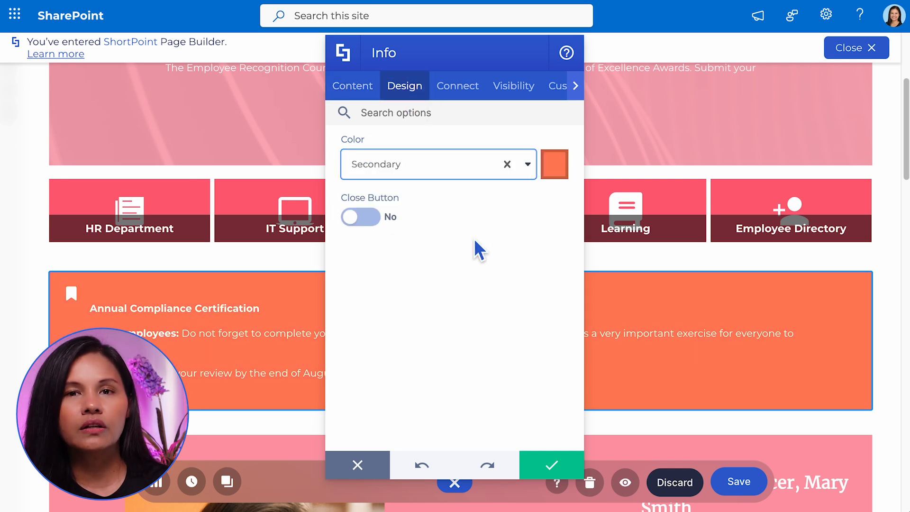
pyautogui.click(356, 223)
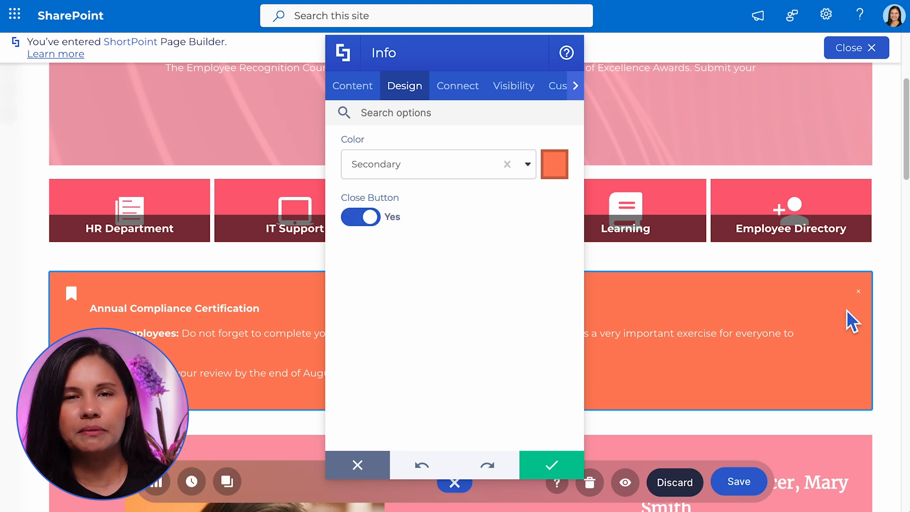
pyautogui.click(552, 464)
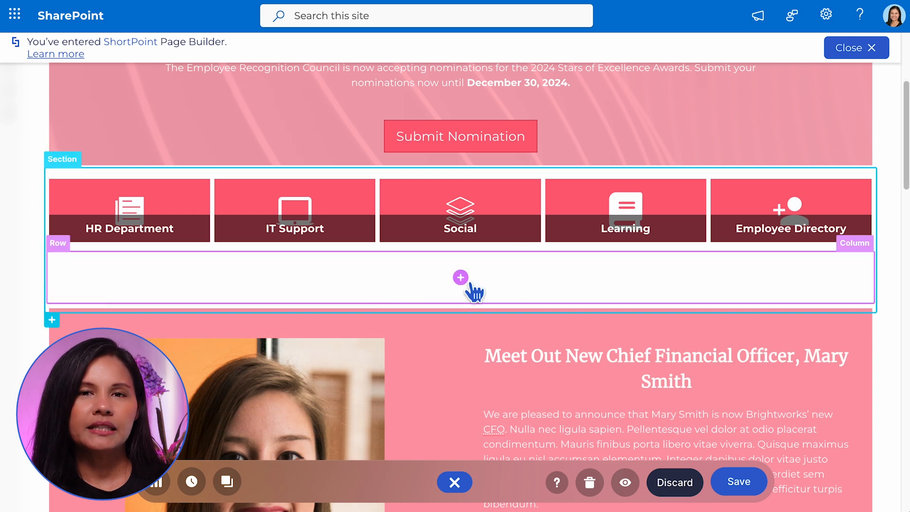
# Insert an Alert element in the empty row below the quick-link tiles and replace its placeholder text with the phishing emails reminder.
pyautogui.click(460, 278)
pyautogui.write('alert')
pyautogui.click(539, 264)
pyautogui.tripleClick(435, 264)
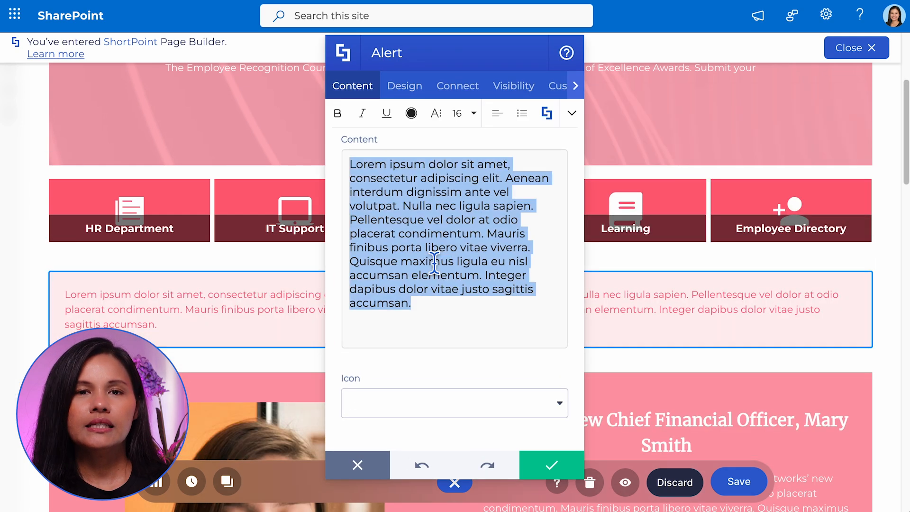
pyautogui.write('Daily Update: Beware of Phishing Emails!  This is a friendly reminder from the Security Team to always investigate before you click on suspicious emails coming from unknown senders.')
# Format the heading "Daily Update: Beware of Phishing Emails!" in the Alert content as bold, dark red text.
pyautogui.tripleClick(357, 187)
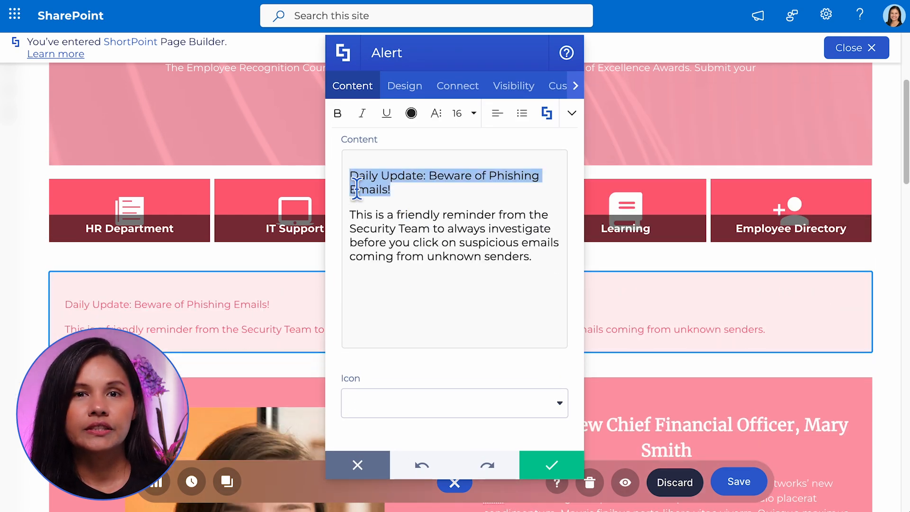
pyautogui.click(338, 113)
pyautogui.click(411, 113)
pyautogui.click(423, 192)
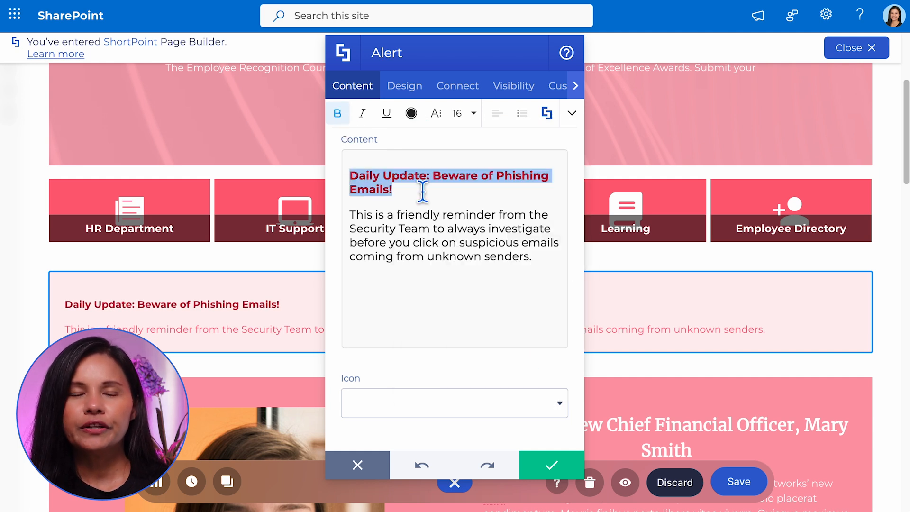
pyautogui.click(447, 304)
# Find the alert icons and set the Alert element's icon to ion-alert.
pyautogui.click(471, 400)
pyautogui.write('alert')
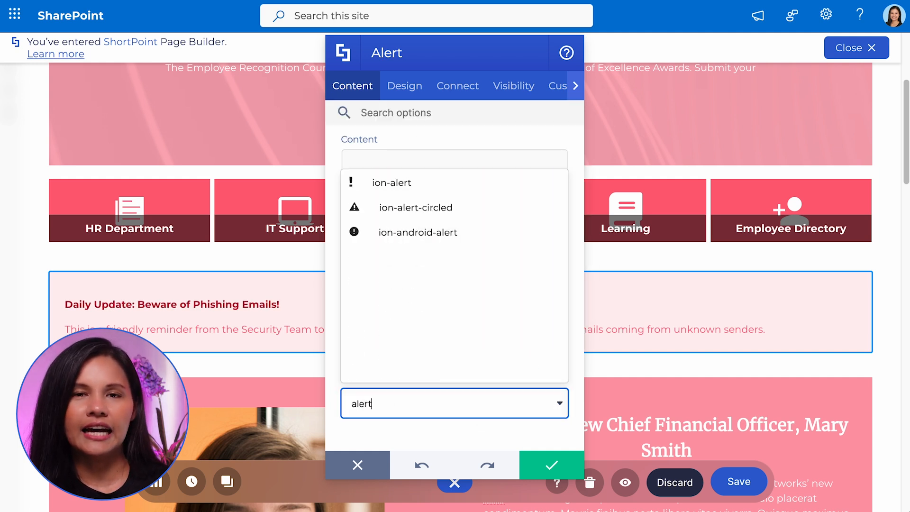
pyautogui.click(451, 185)
# Set the Alert's color to Warning, enable its close button and remembering of dismissed alerts, and apply the changes.
pyautogui.click(405, 86)
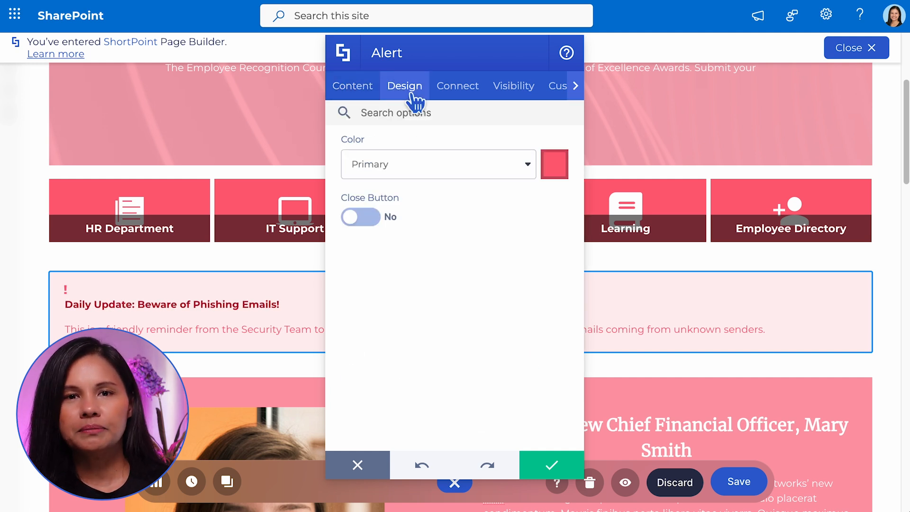
pyautogui.click(528, 166)
pyautogui.write('war')
pyautogui.click(460, 228)
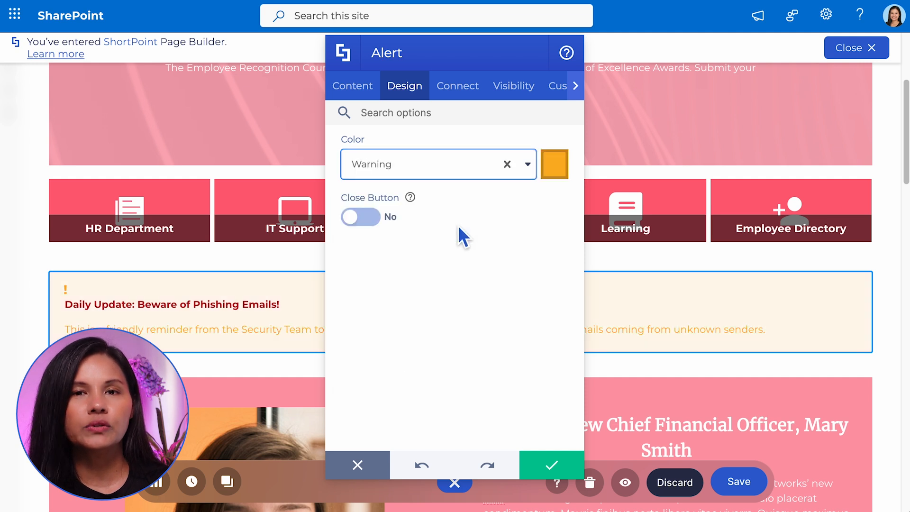
pyautogui.click(368, 222)
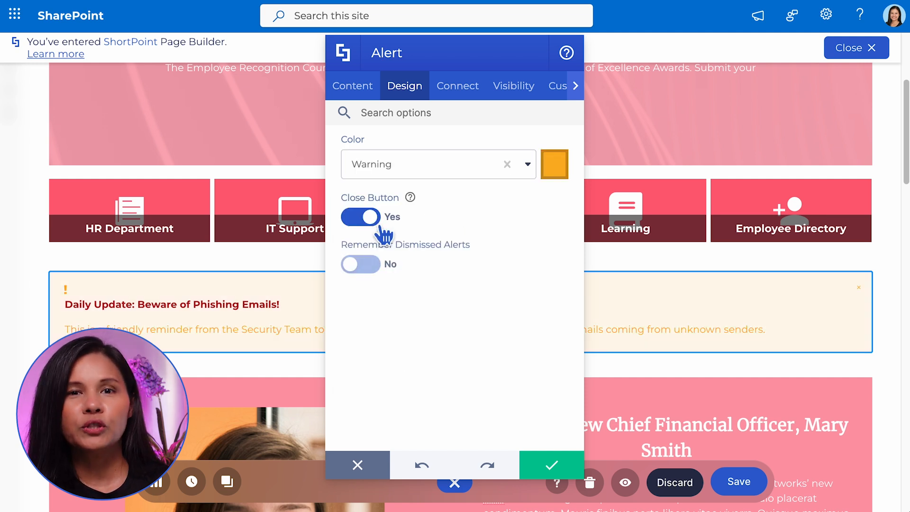
pyautogui.click(425, 266)
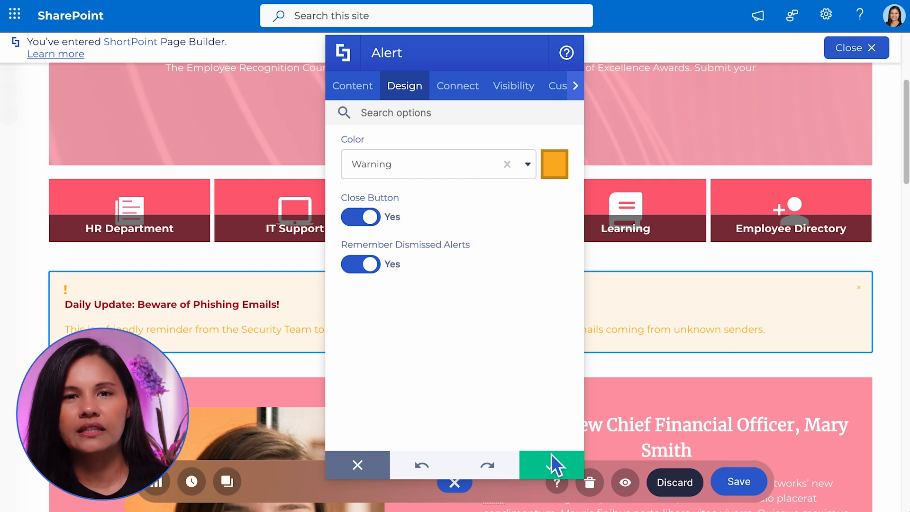
pyautogui.click(557, 467)
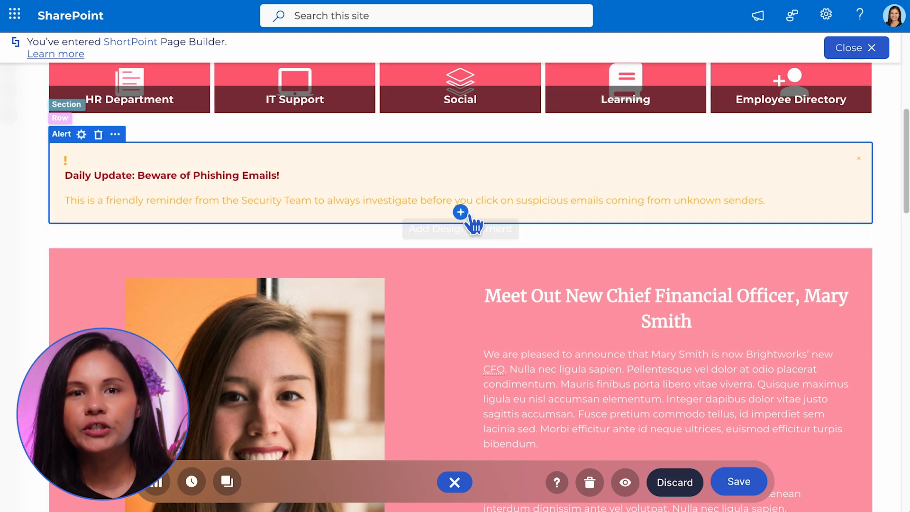
# Insert an Image element inside the Alert, using Smaller Mail.png from the Brightworks Site Assets, and apply it.
pyautogui.click(461, 212)
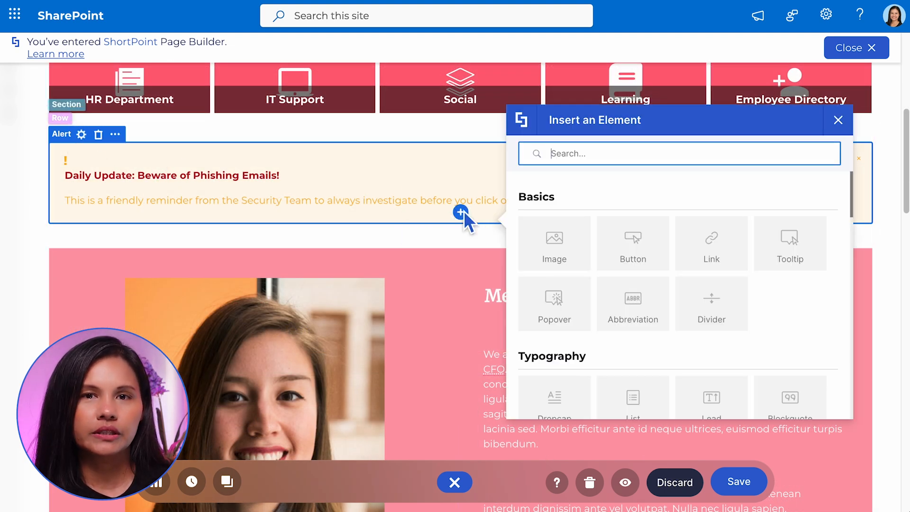
pyautogui.click(542, 240)
pyautogui.click(557, 165)
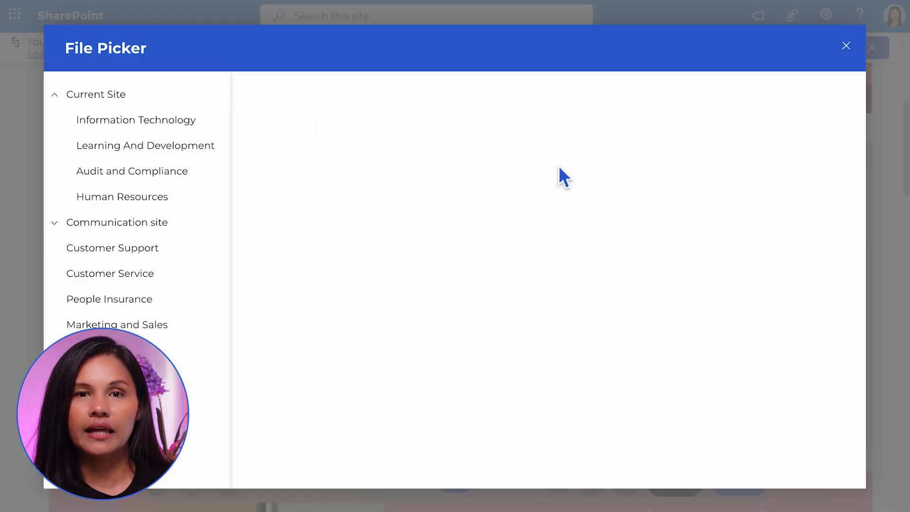
pyautogui.click(562, 178)
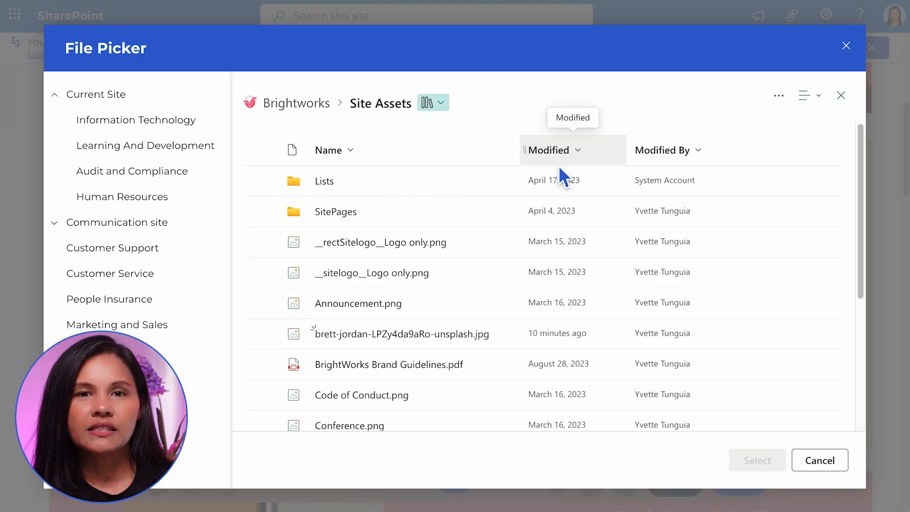
pyautogui.moveTo(861, 173); pyautogui.dragTo(878, 307)
pyautogui.click(261, 384)
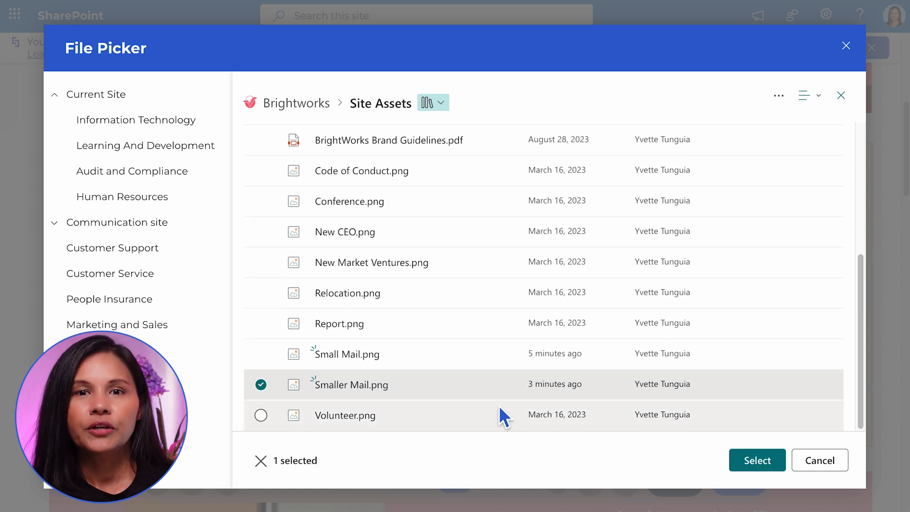
pyautogui.click(758, 460)
pyautogui.click(552, 467)
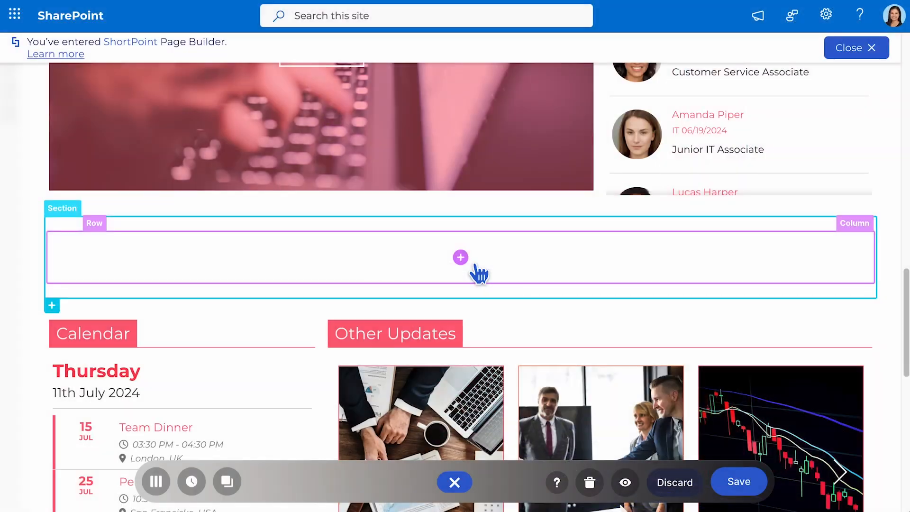
# Insert a Textshow element in the empty row above the Calendar and Other Updates, and page through its slides.
pyautogui.click(461, 257)
pyautogui.write('text')
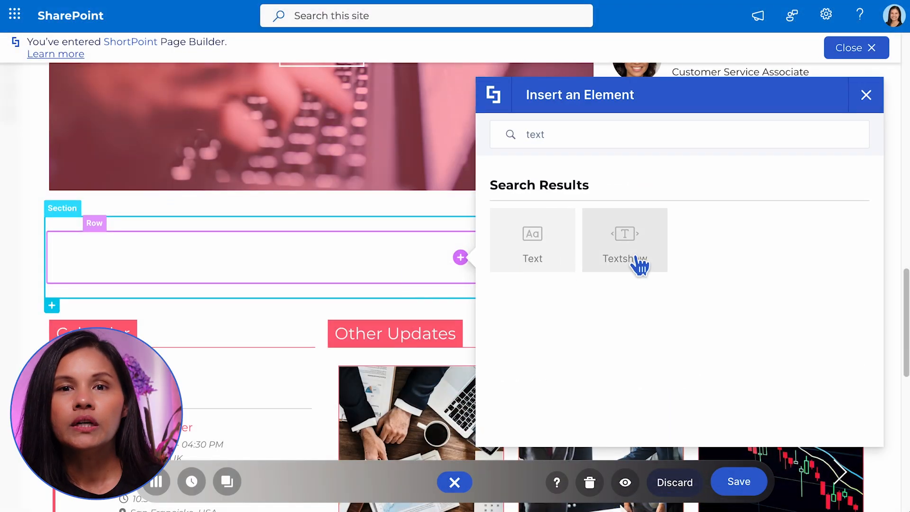
pyautogui.click(632, 256)
pyautogui.click(552, 465)
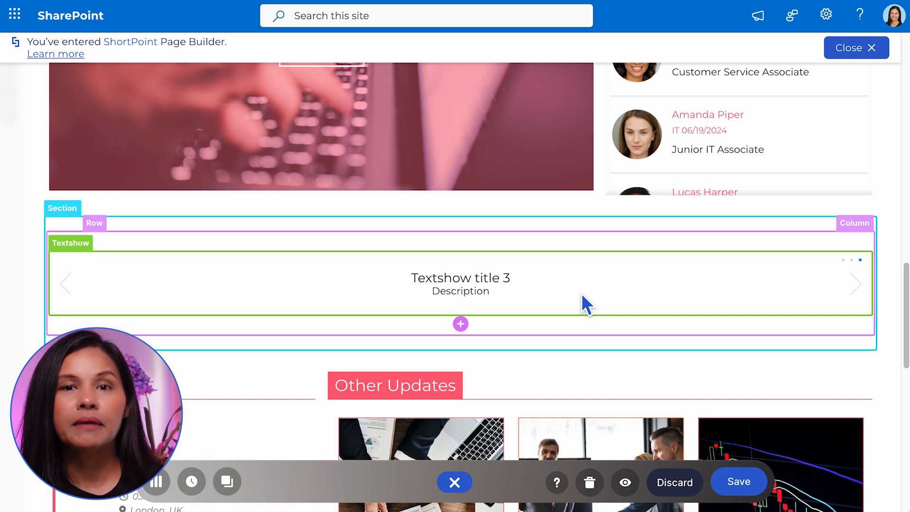
pyautogui.click(872, 298)
pyautogui.click(876, 305)
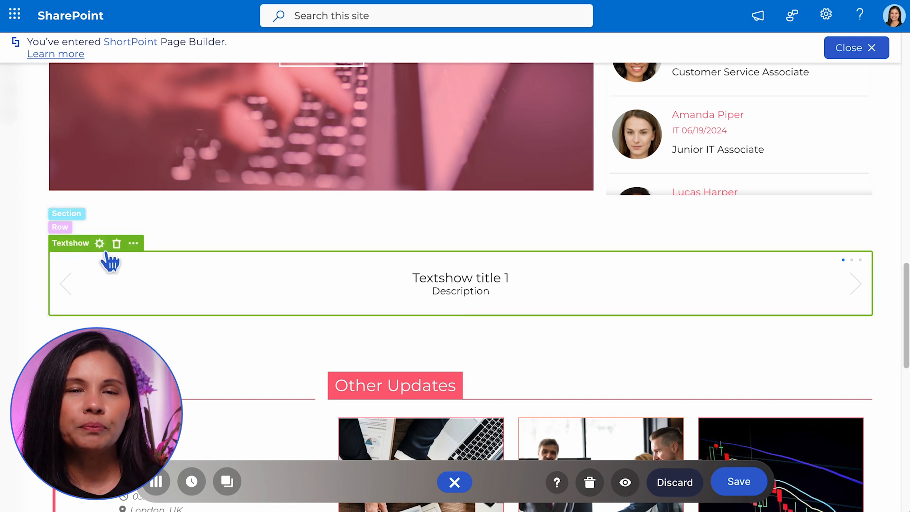
pyautogui.click(100, 248)
pyautogui.click(536, 136)
pyautogui.tripleClick(464, 164)
pyautogui.write('Code of conduct Training')
pyautogui.click(428, 221)
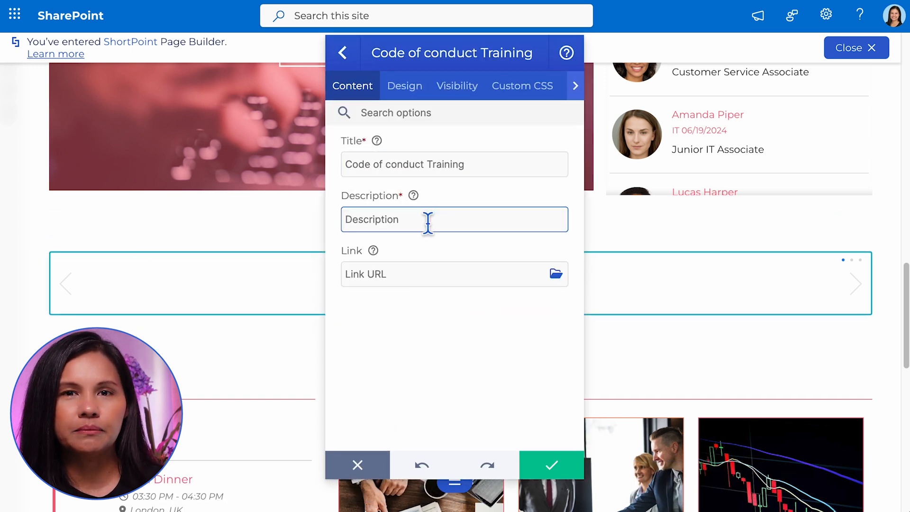
pyautogui.write("A review of the company's Code of Conduct")
pyautogui.click(365, 275)
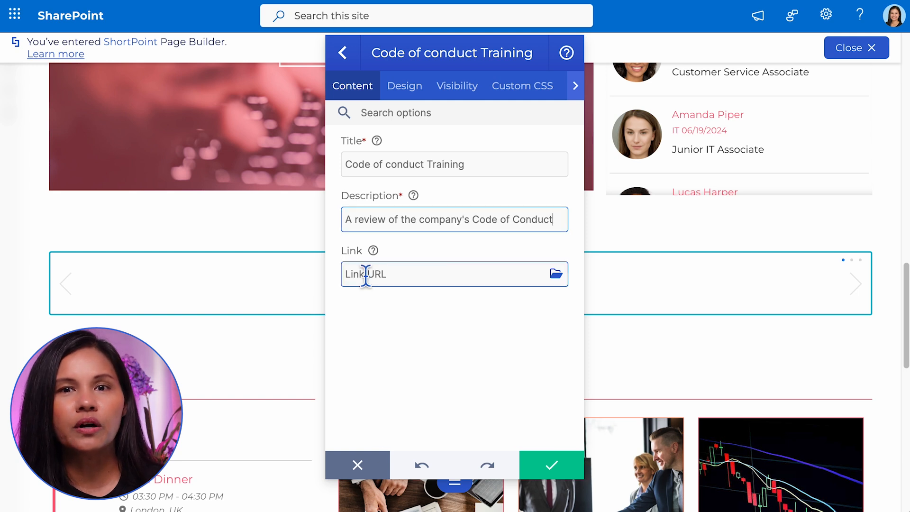
pyautogui.write('Www.code-of-conduct.shortpoint.com')
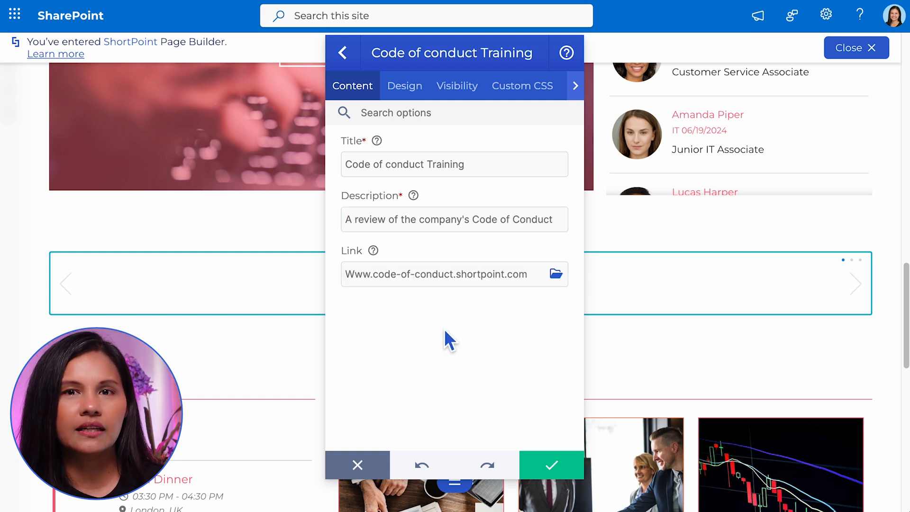
pyautogui.click(348, 59)
# Set the Textshow's color to Primary secondary and border color to Danger light, adjust its height slightly, and apply the changes.
pyautogui.click(429, 98)
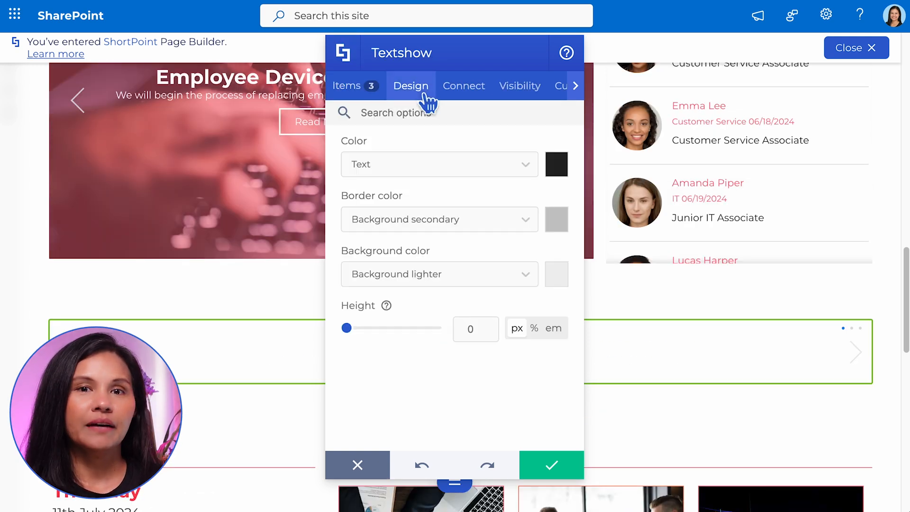
pyautogui.click(527, 170)
pyautogui.click(480, 200)
pyautogui.click(525, 220)
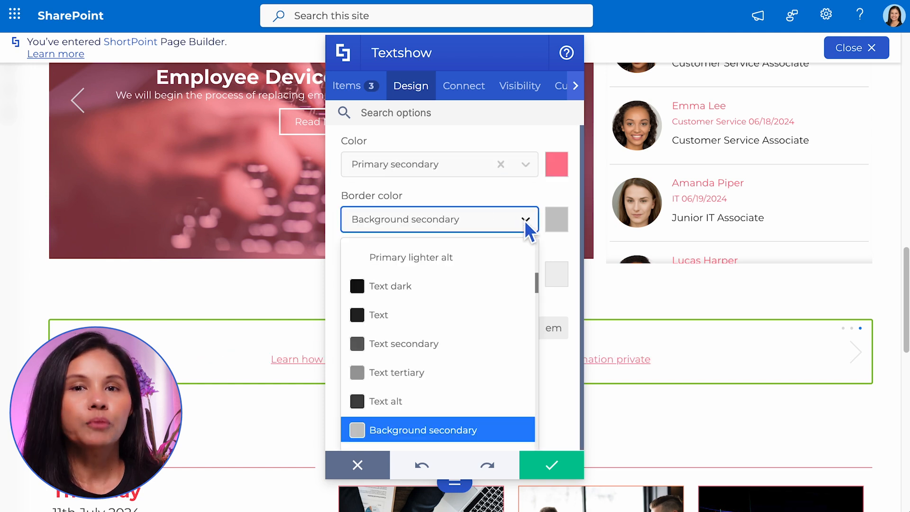
pyautogui.scroll(-5, 491, 336)
pyautogui.click(480, 327)
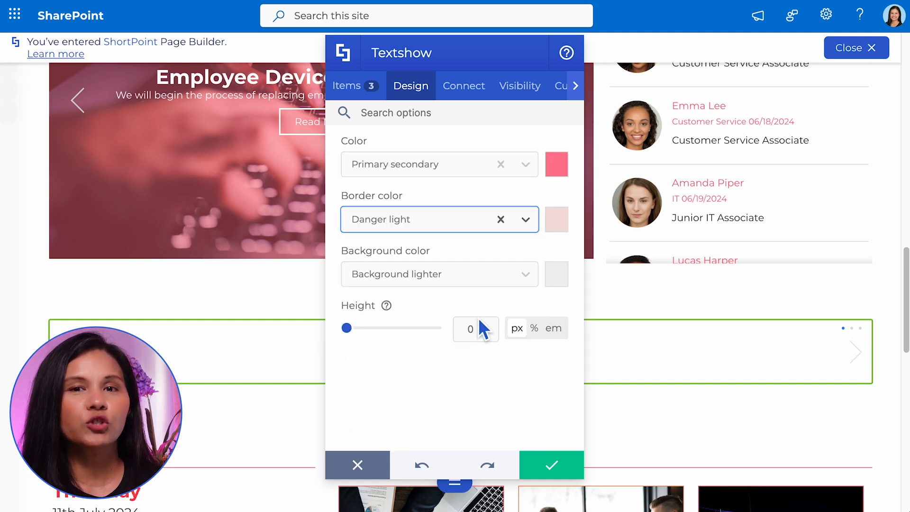
pyautogui.moveTo(354, 332); pyautogui.dragTo(356, 332)
pyautogui.click(555, 465)
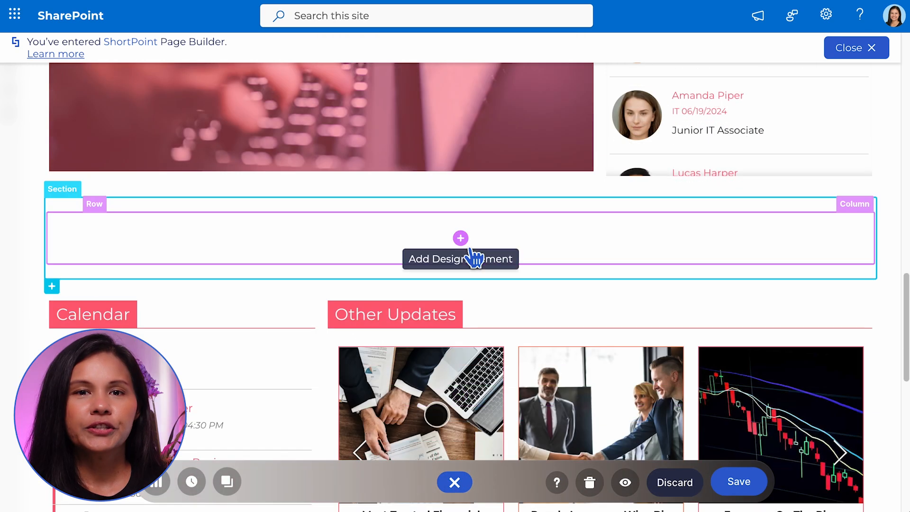
# Insert a Tickers element in the empty row above the Calendar and Other Updates, and apply it with its default items.
pyautogui.click(472, 250)
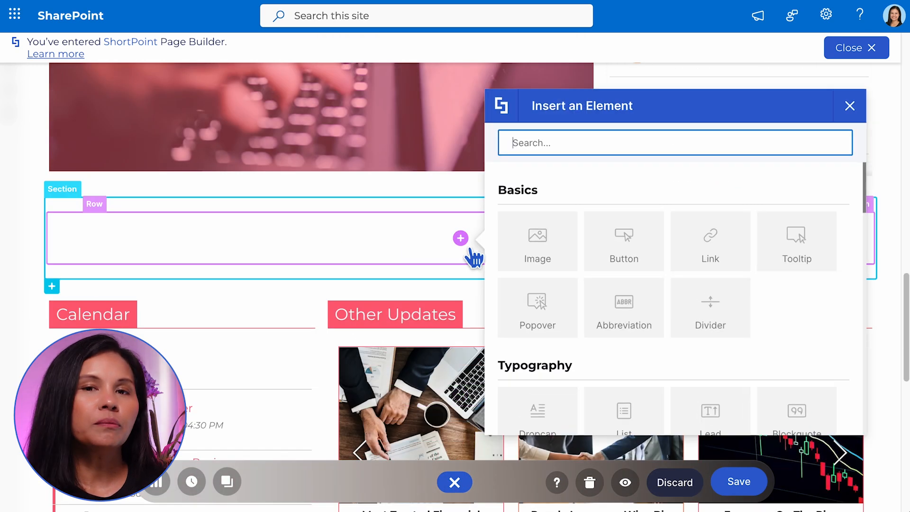
pyautogui.write('ticker')
pyautogui.click(565, 260)
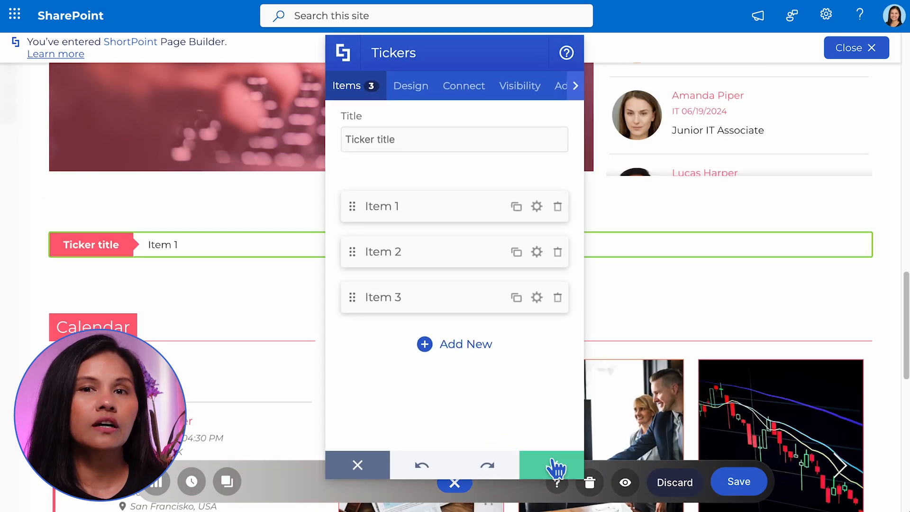
pyautogui.click(550, 462)
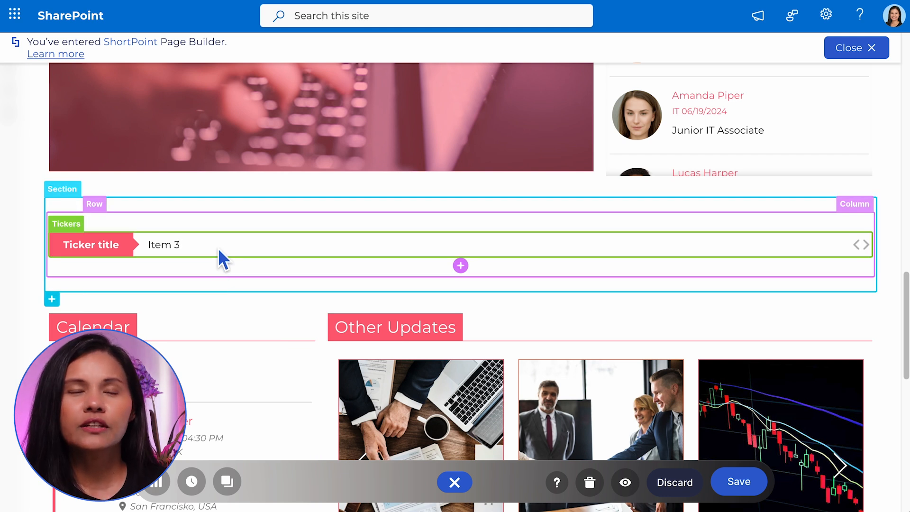
# Set the Tickers element's title to "Industry News".
pyautogui.moveTo(75, 237)
pyautogui.click(94, 224)
pyautogui.click(373, 142)
pyautogui.hotkey('ctrl', 'a')
pyautogui.write('Industry News')
# Set the first ticker item's title to "Best Media Representation In the Country" and return to the item list.
pyautogui.click(537, 207)
pyautogui.click(484, 177)
pyautogui.hotkey('ctrl', 'a')
pyautogui.write('Best Media Representation In the Country')
pyautogui.click(357, 223)
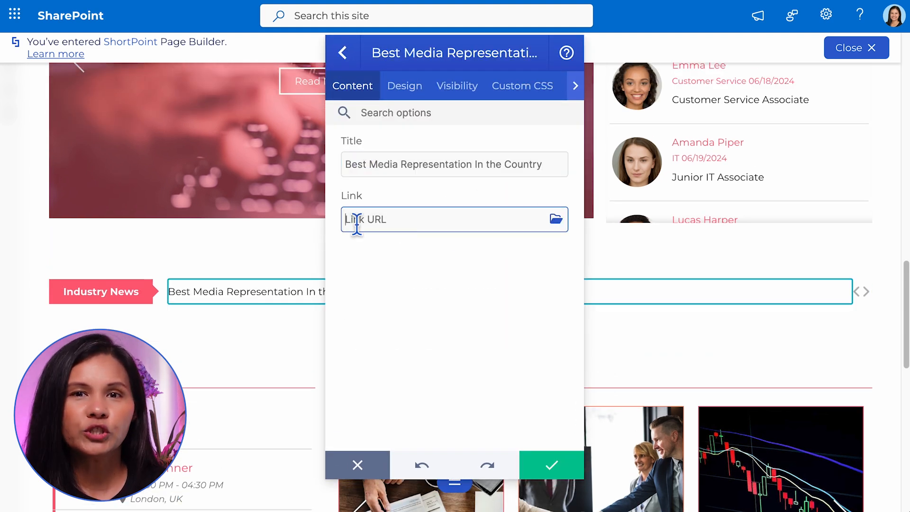
pyautogui.click(353, 60)
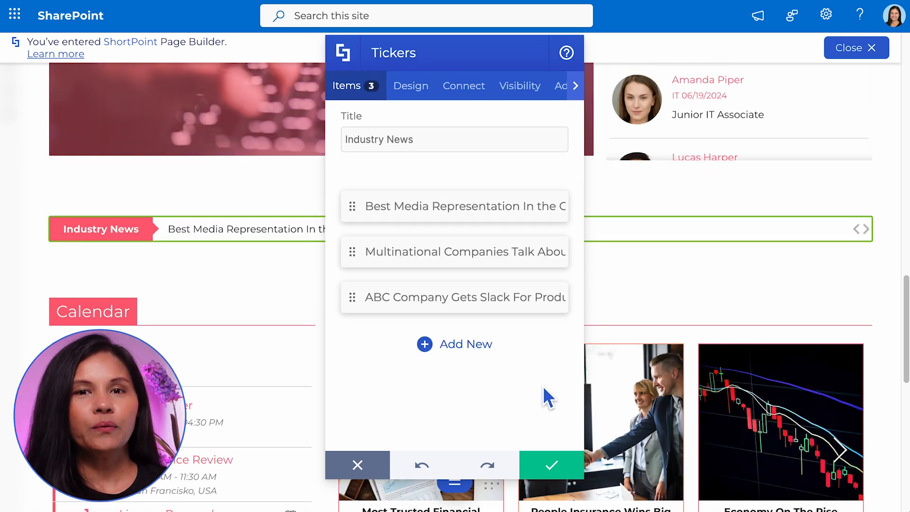
# Set the Tickers' style to Border, color to Highlight, speed to Fast, and transition to Slide-up.
pyautogui.click(426, 88)
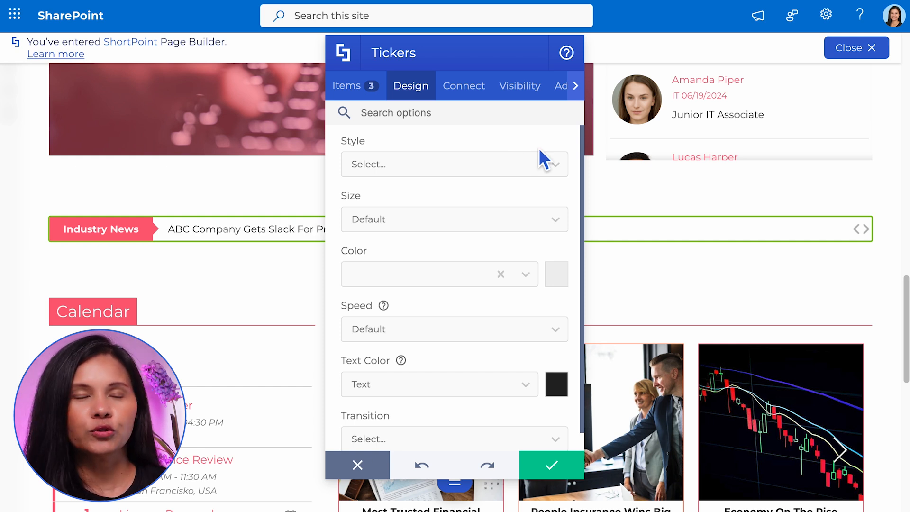
pyautogui.click(560, 165)
pyautogui.click(508, 227)
pyautogui.click(519, 276)
pyautogui.click(479, 364)
pyautogui.click(553, 330)
pyautogui.click(464, 374)
pyautogui.click(525, 368)
pyautogui.click(523, 421)
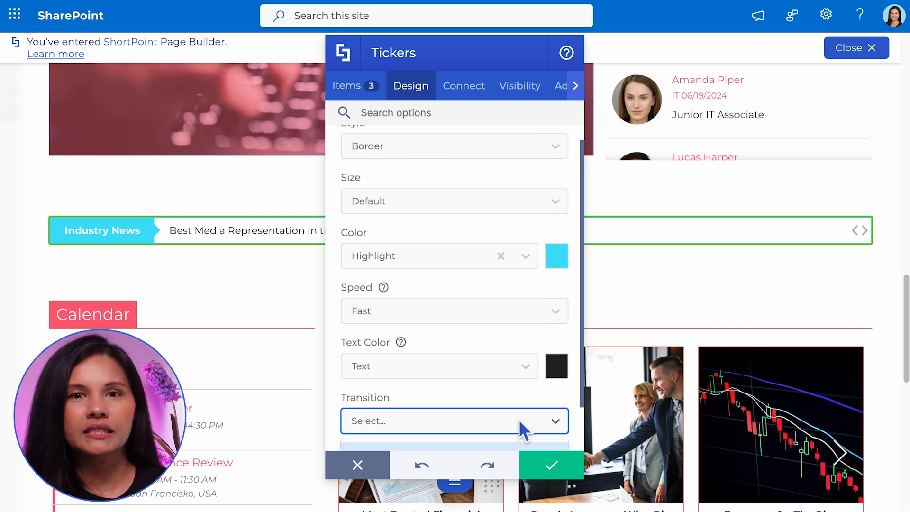
pyautogui.click(442, 433)
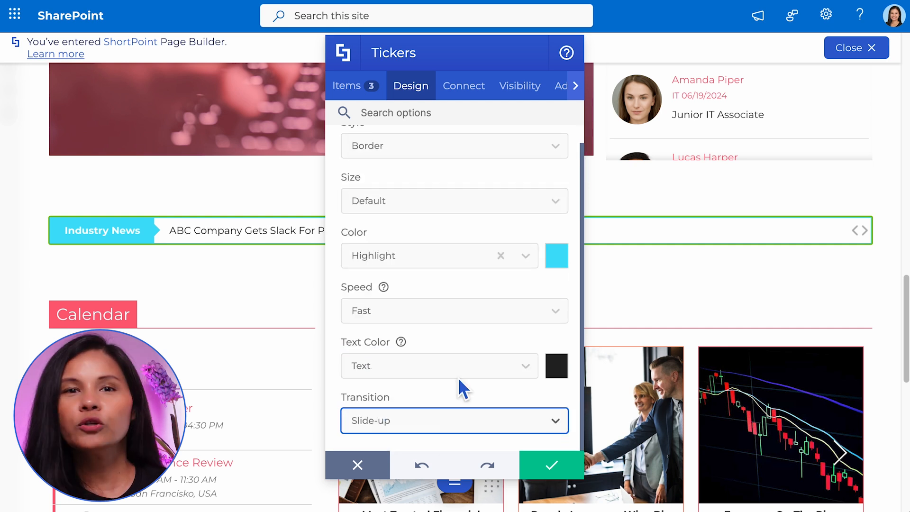
# Review the Tickers' advanced background and text color options, and apply the element's changes.
pyautogui.click(576, 85)
pyautogui.click(376, 91)
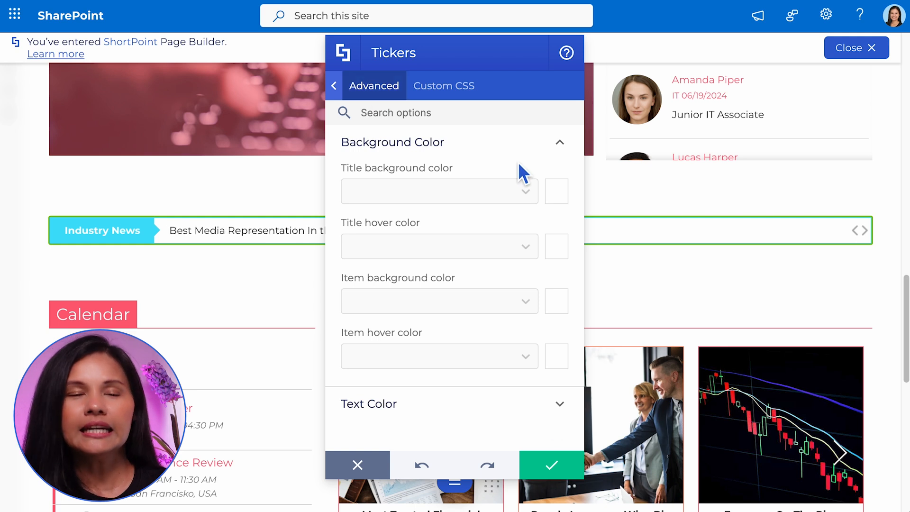
pyautogui.click(553, 403)
pyautogui.click(552, 465)
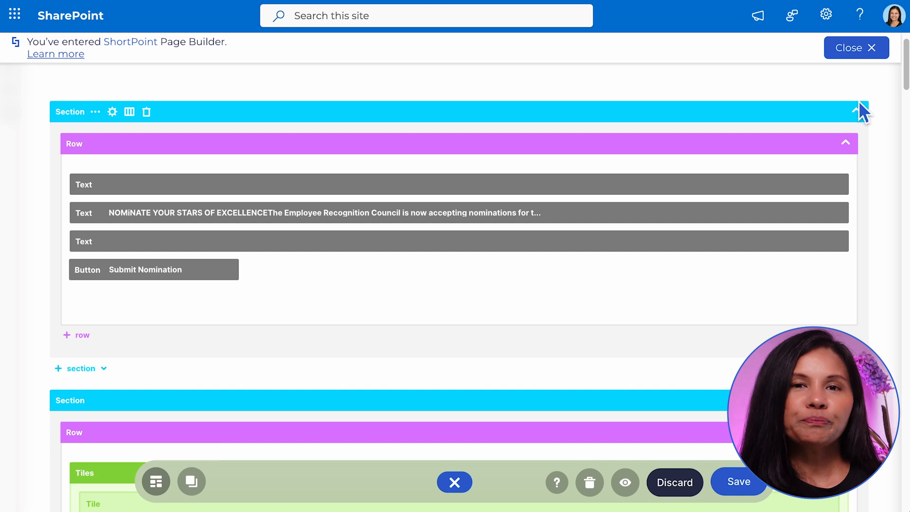
# Open the Tickers element's connection options and browse the available SharePoint and external source categories.
pyautogui.scroll(-15, 593, 233)
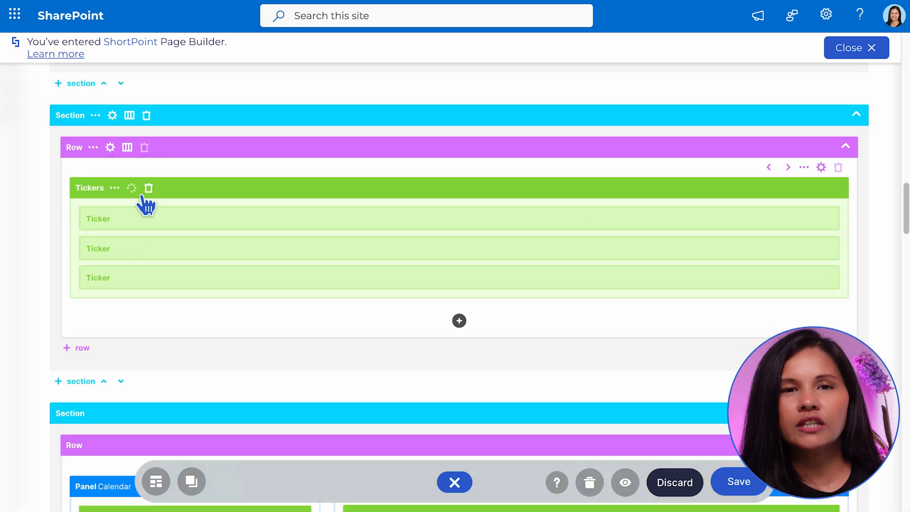
pyautogui.click(137, 190)
pyautogui.click(212, 100)
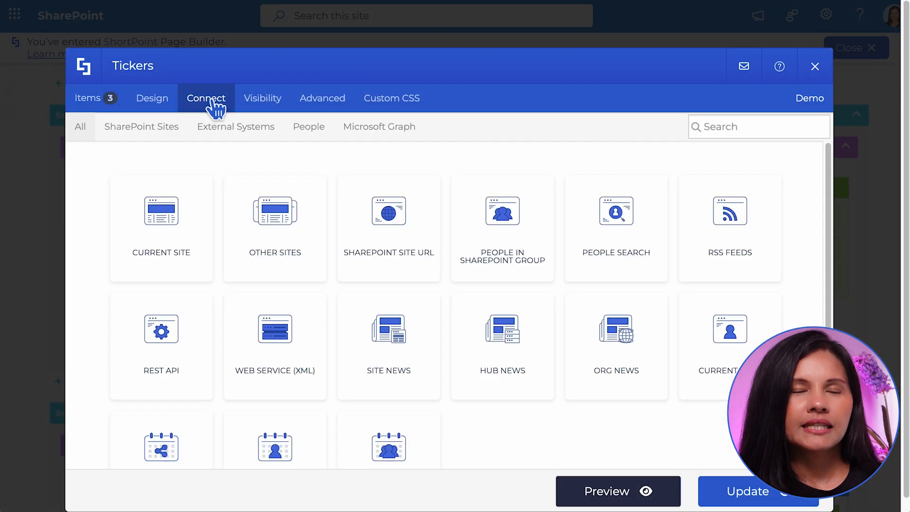
pyautogui.click(147, 132)
pyautogui.click(228, 135)
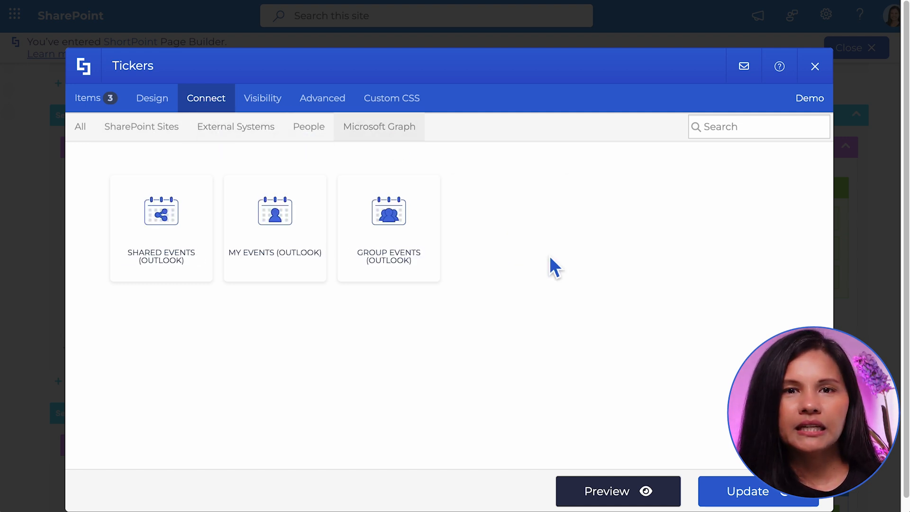
# Connect the Tickers to the current site's Brightworks Announcements list using the All Items view.
pyautogui.click(156, 131)
pyautogui.click(175, 256)
pyautogui.click(334, 213)
pyautogui.click(289, 284)
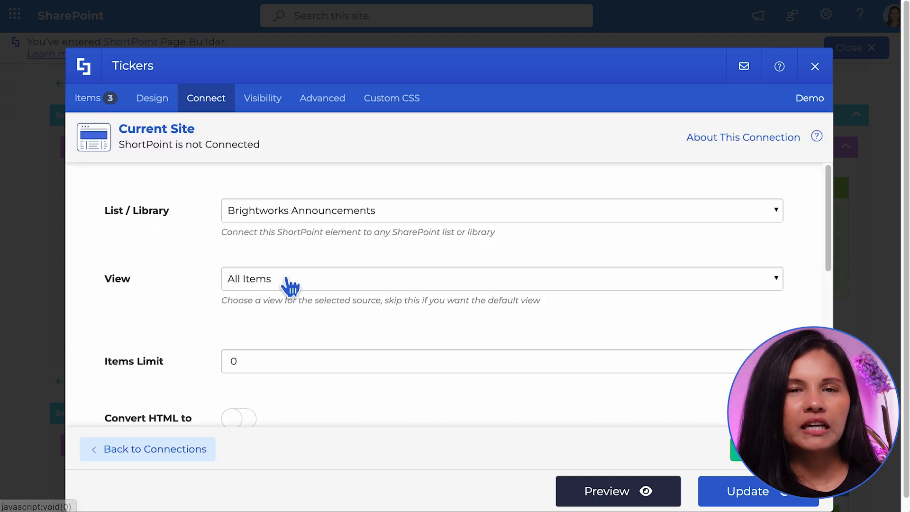
pyautogui.click(748, 453)
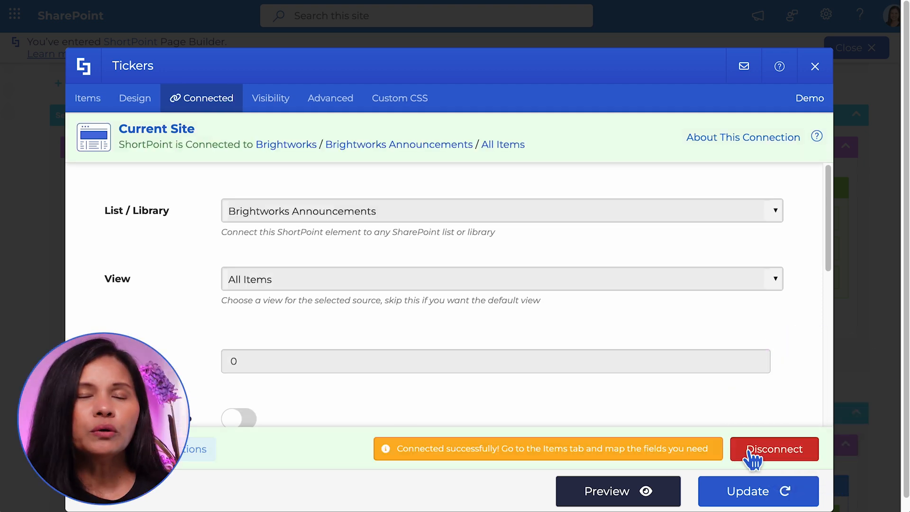
# Clear the existing Title and Link values in the Tickers' items mapping.
pyautogui.click(88, 99)
pyautogui.tripleClick(477, 185)
pyautogui.press('BackSpace')
pyautogui.tripleClick(431, 225)
pyautogui.press('BackSpace')
# Map the ticker Title to the Title field and Link to Item URL, then preview and apply the element's changes.
pyautogui.click(766, 176)
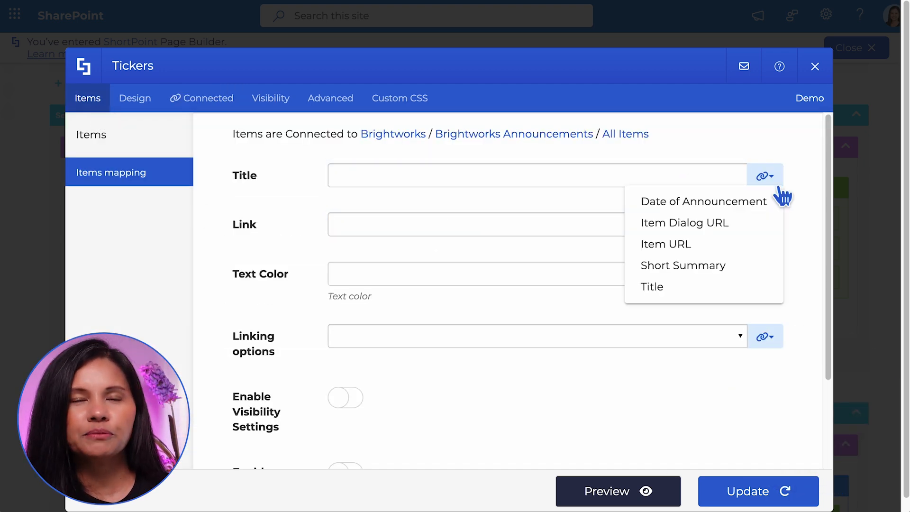
pyautogui.click(652, 286)
pyautogui.click(766, 226)
pyautogui.click(725, 292)
pyautogui.click(616, 491)
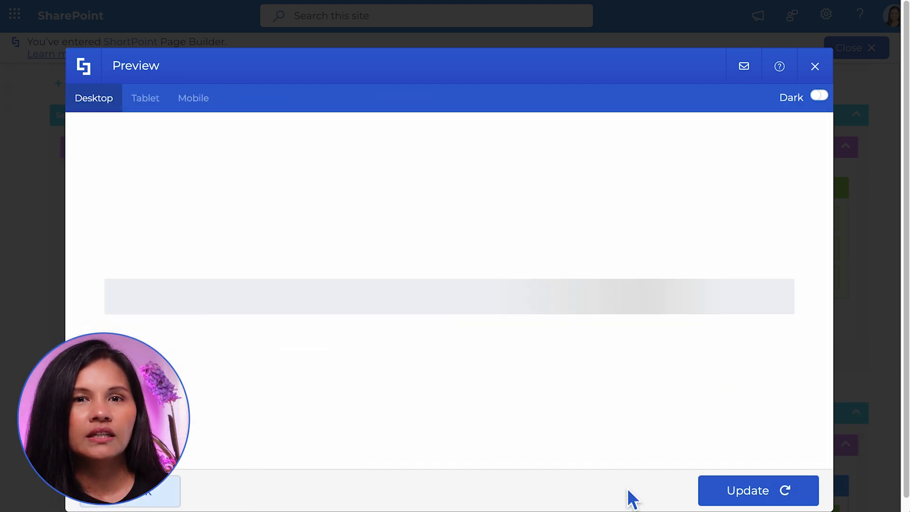
pyautogui.click(757, 492)
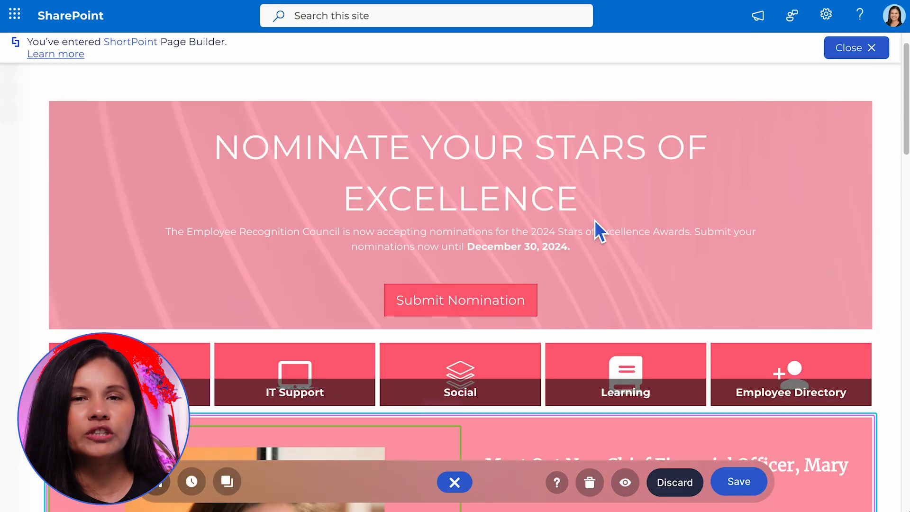
# Switch the page builder to Grid mode and go to the section holding the connected Info element.
pyautogui.scroll(-15, 595, 220)
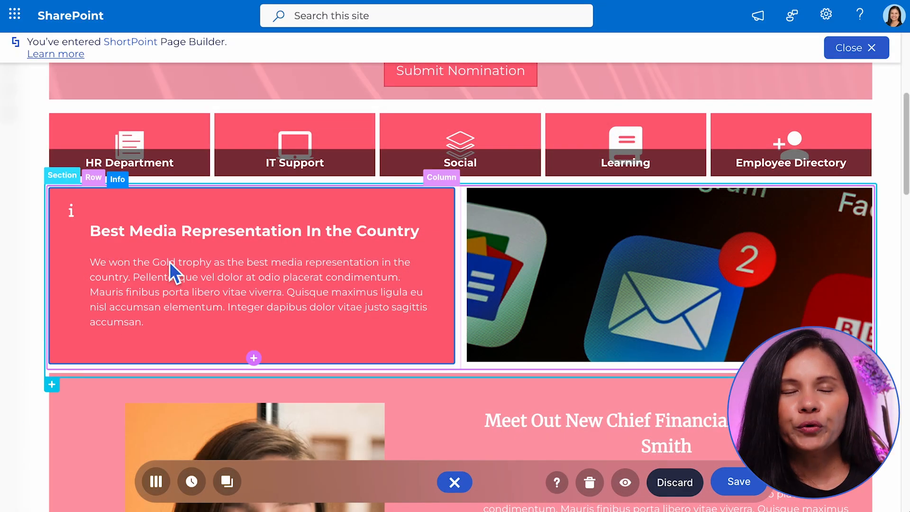
pyautogui.click(157, 482)
pyautogui.scroll(-10, 257, 326)
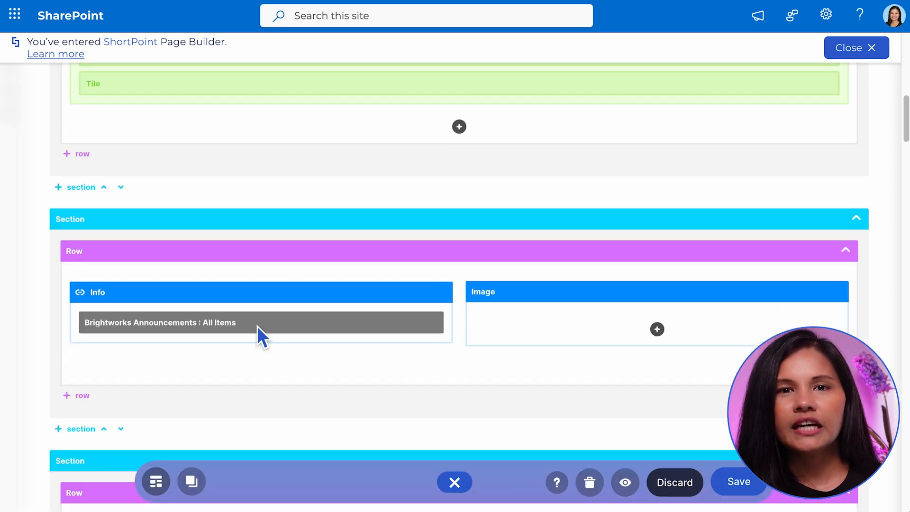